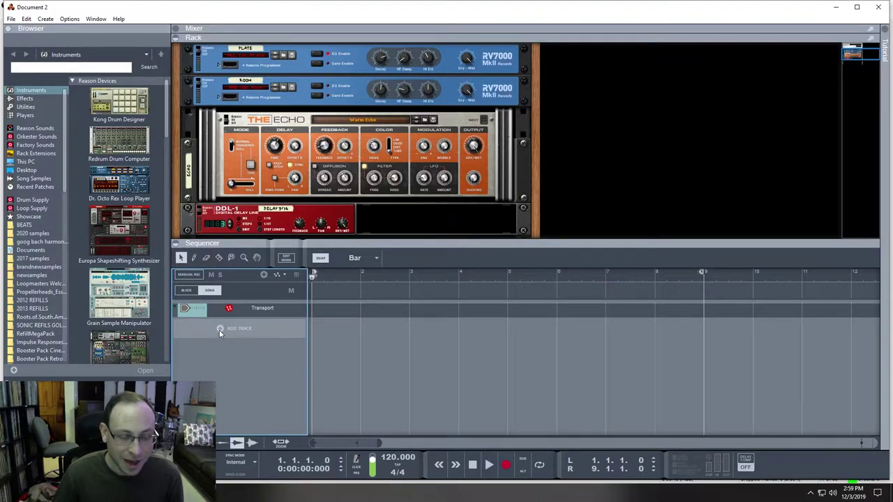
Step: Browse the new-track instrument list by maker, including Propellerhead Software and Applied Acoustics Systems
{"action": "left_click", "coordinate": [220, 331]}
{"action": "mouse_move", "coordinate": [252, 349]}
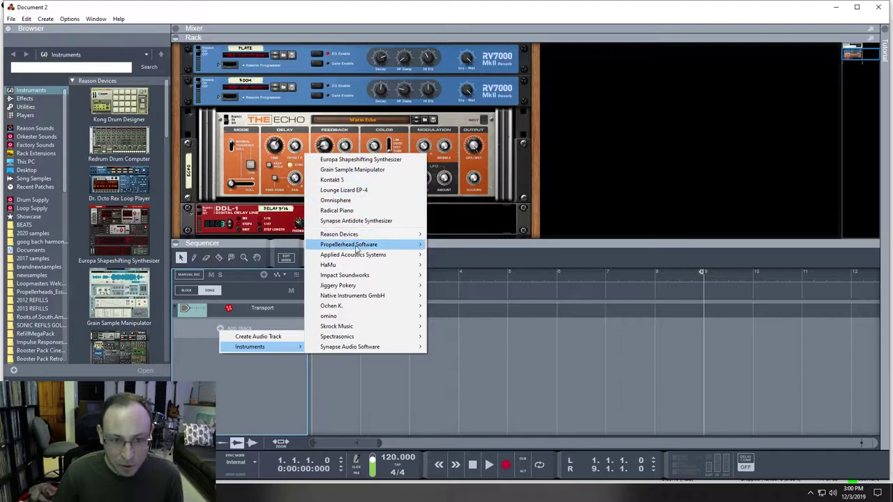
{"action": "mouse_move", "coordinate": [353, 257]}
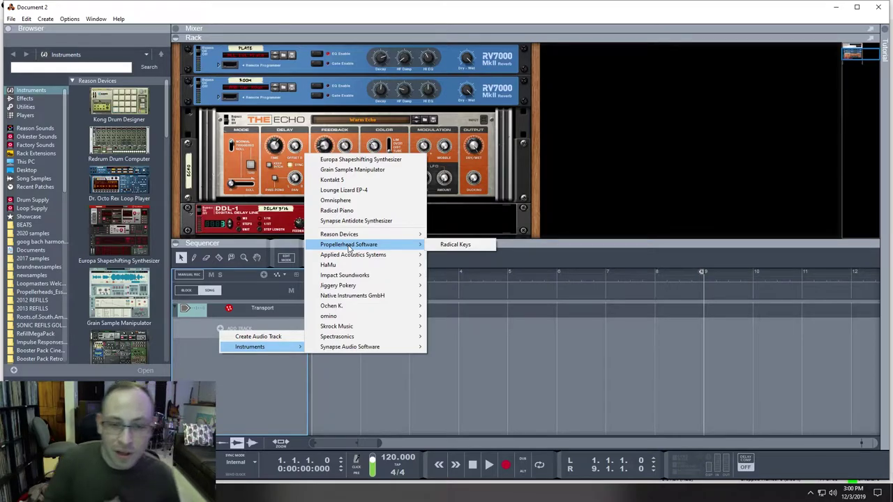
{"action": "mouse_move", "coordinate": [360, 279]}
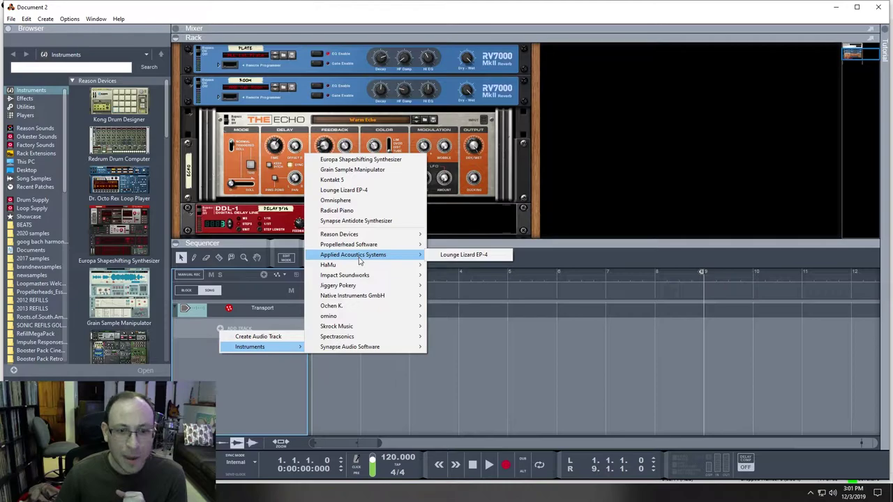
Step: Add a Redrum Drum Computer track loaded with the Disco Kit RDK patch
{"action": "mouse_move", "coordinate": [352, 239]}
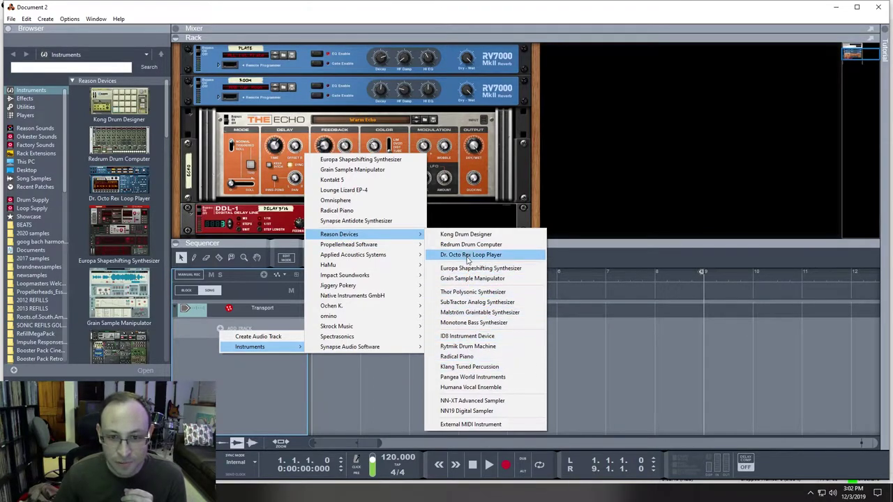
{"action": "left_click", "coordinate": [468, 245]}
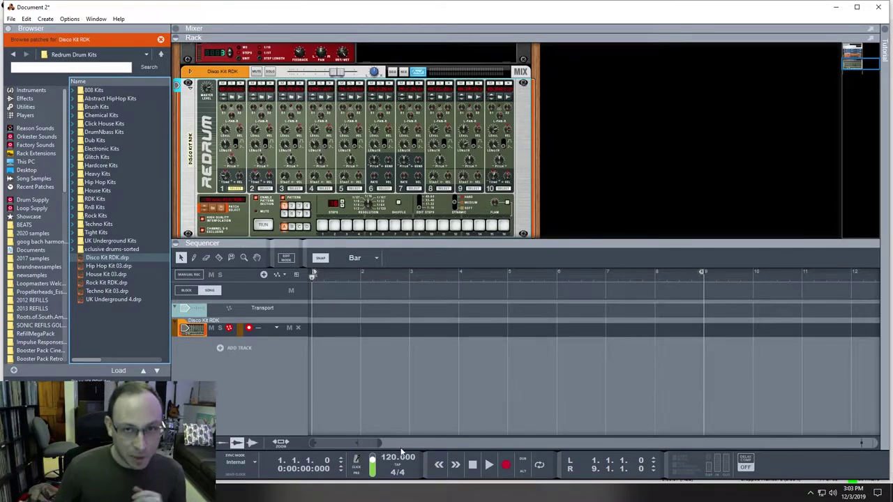
Step: Turn on the metronome click and play the song at 120 BPM
{"action": "left_click", "coordinate": [357, 466]}
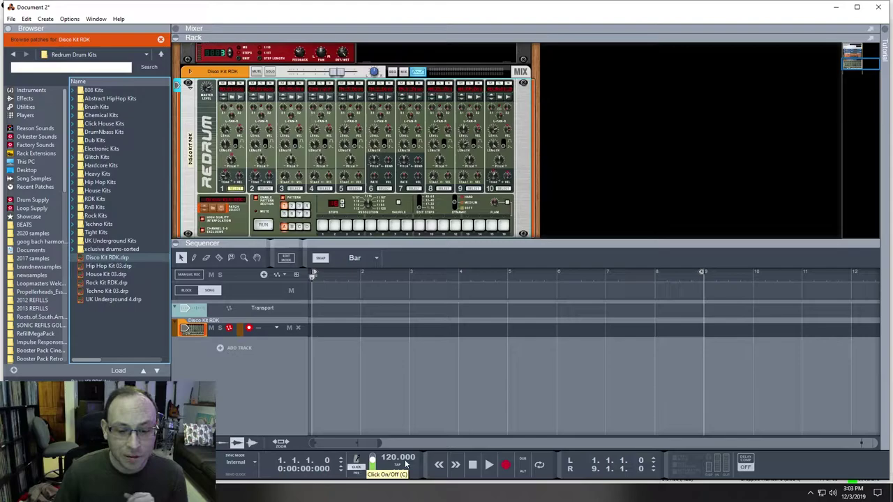
{"action": "left_click", "coordinate": [507, 472]}
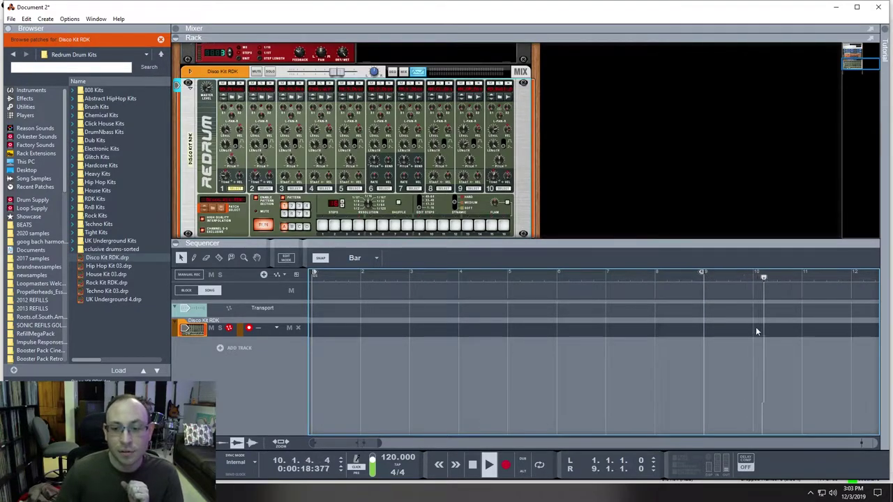
Step: Stop playback, fold away the rack, put the playhead at bar 2 and adjust the loop end
{"action": "left_click", "coordinate": [472, 464]}
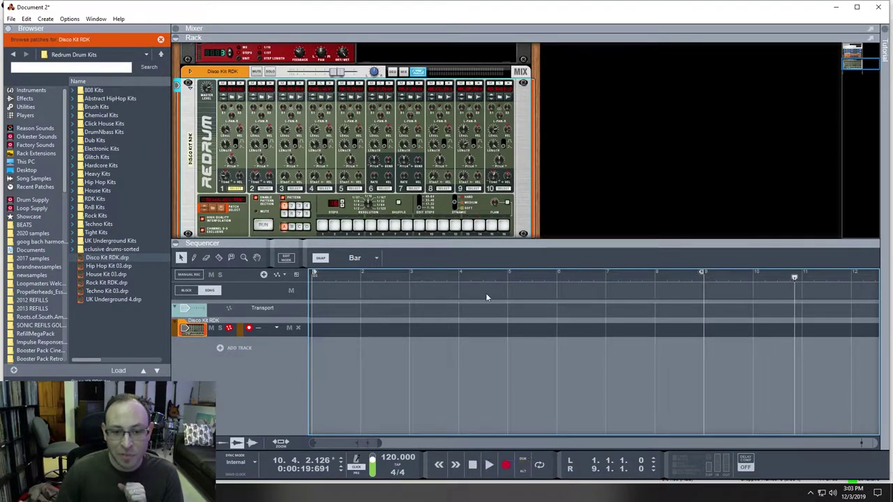
{"action": "key", "text": "F6"}
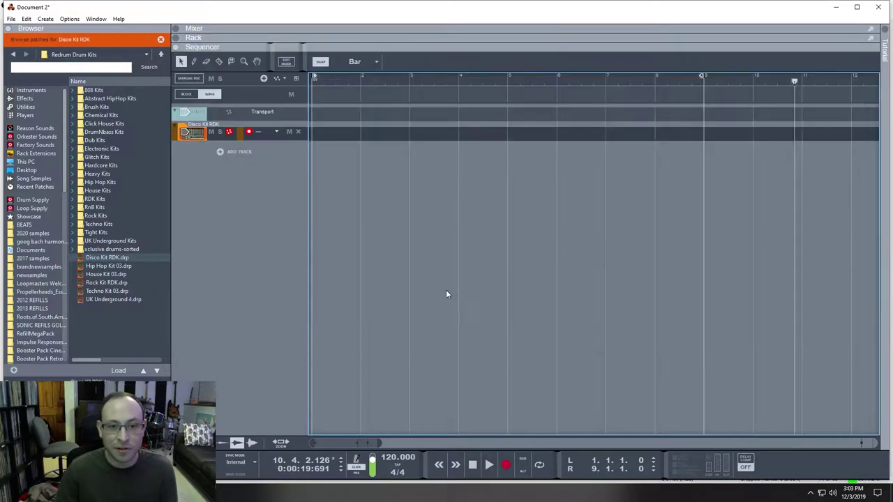
{"action": "left_click_drag", "start_coordinate": [395, 78], "coordinate": [311, 84]}
{"action": "left_click", "coordinate": [332, 82]}
{"action": "key", "text": "KP_2"}
{"action": "key", "text": "KP_1"}
{"action": "left_click", "coordinate": [342, 83]}
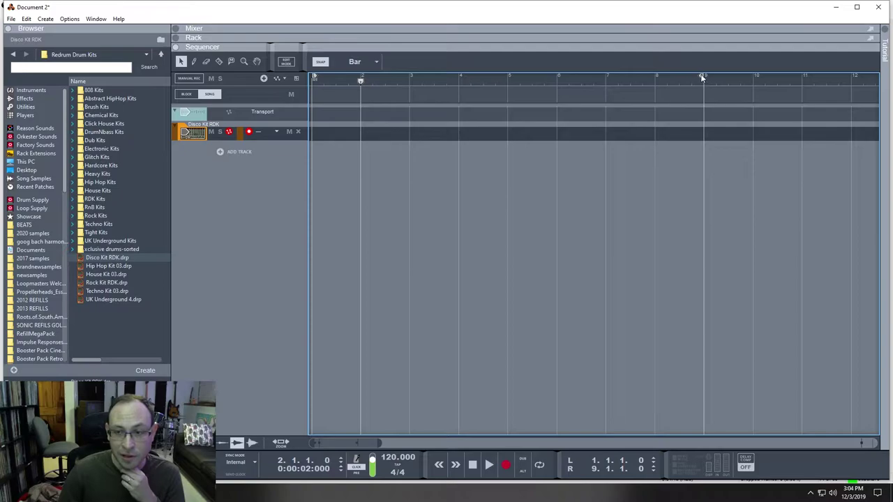
{"action": "left_click_drag", "start_coordinate": [703, 74], "coordinate": [688, 115]}
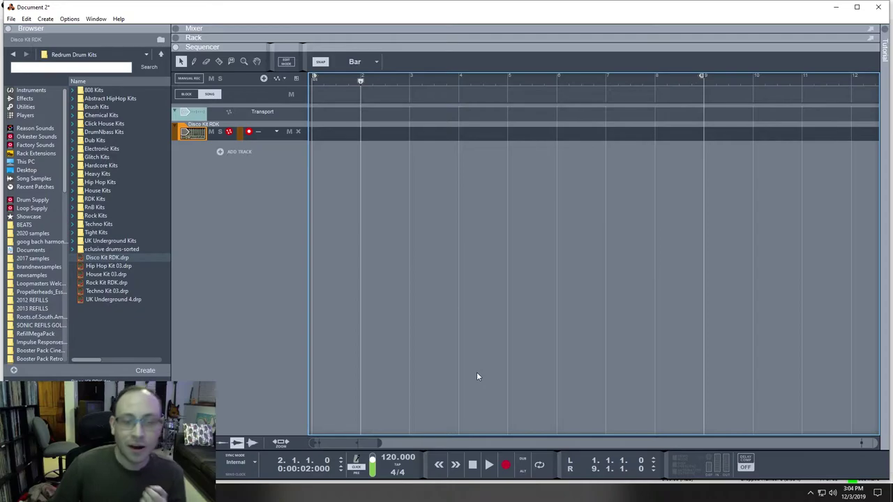
Step: Rewind to bar 1, show the rack, and scroll down to the Disco Kit RDK Redrum
{"action": "key", "text": "Return"}
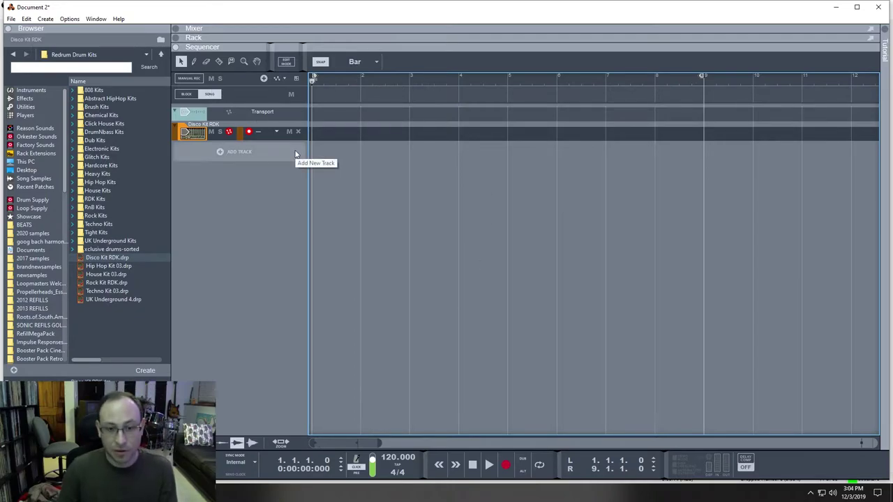
{"action": "key", "text": "F6"}
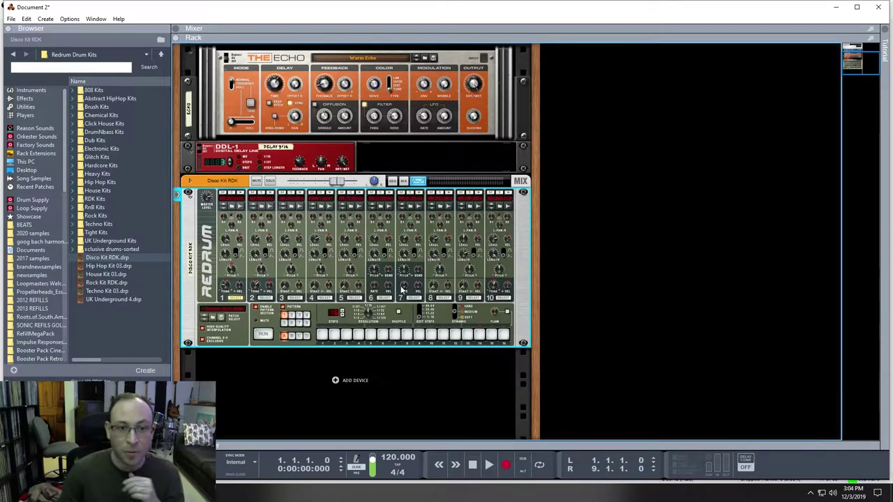
{"action": "scroll", "coordinate": [354, 238], "scroll_direction": "up", "scroll_amount": 5}
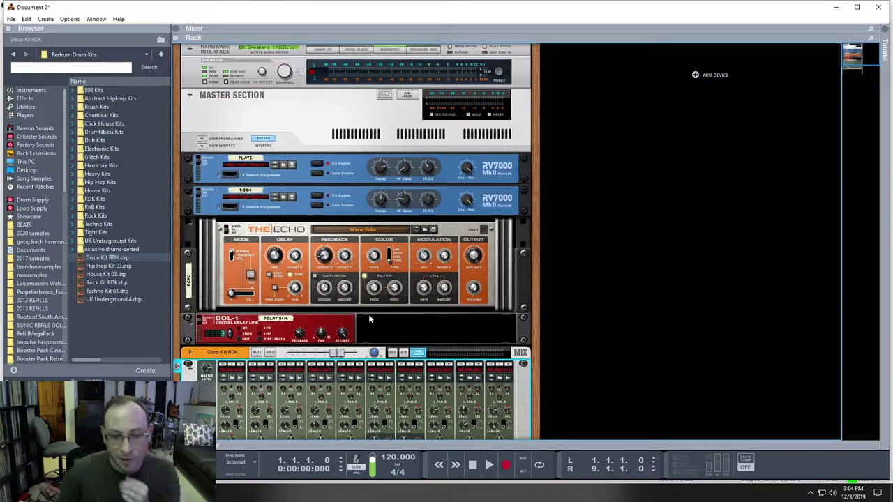
{"action": "scroll", "coordinate": [369, 314], "scroll_direction": "down", "scroll_amount": 2}
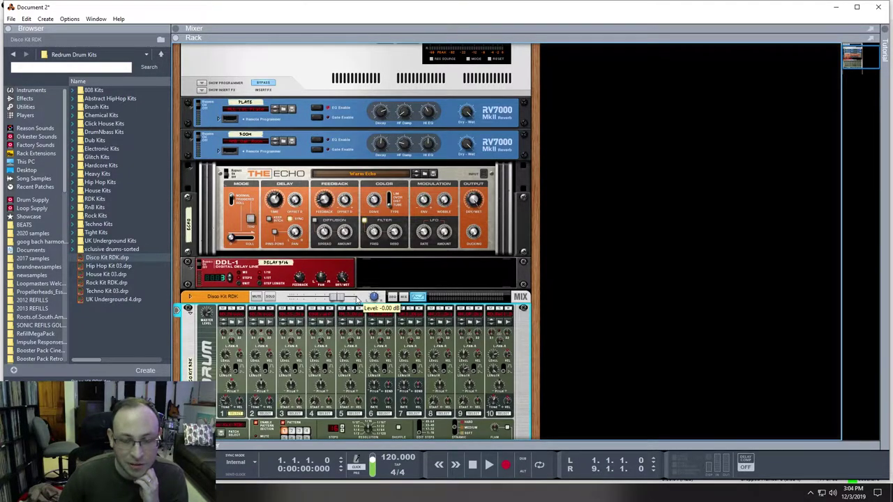
{"action": "scroll", "coordinate": [358, 300], "scroll_direction": "down", "scroll_amount": 3}
{"action": "scroll", "coordinate": [269, 349], "scroll_direction": "down", "scroll_amount": 1}
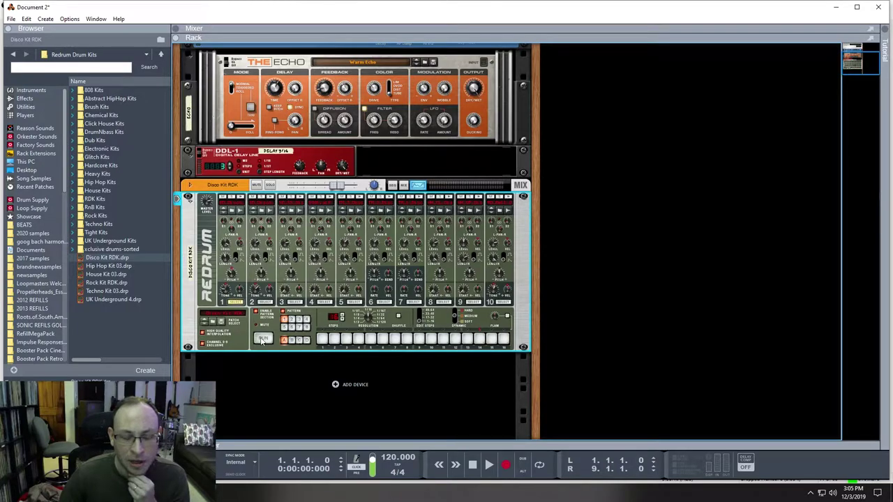
Step: Start the Redrum pattern running and switch on all 16 steps
{"action": "left_click", "coordinate": [268, 341]}
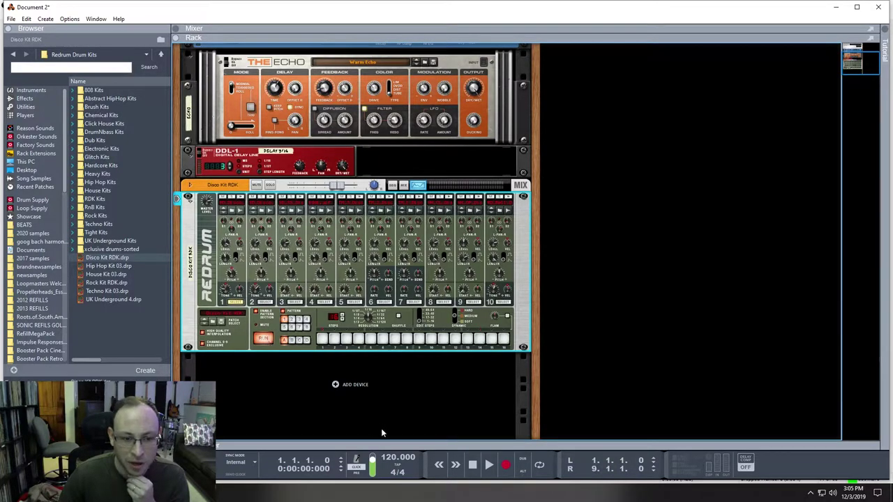
{"action": "left_click", "coordinate": [323, 338]}
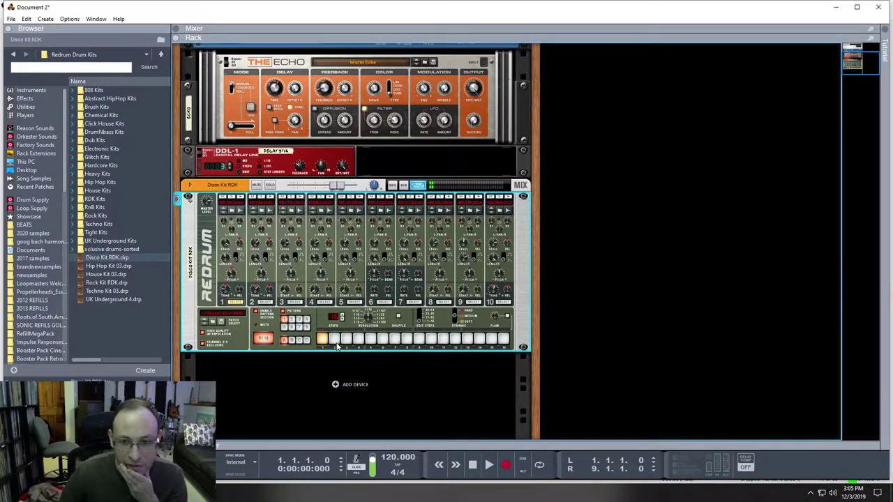
{"action": "left_click_drag", "start_coordinate": [334, 340], "coordinate": [504, 342]}
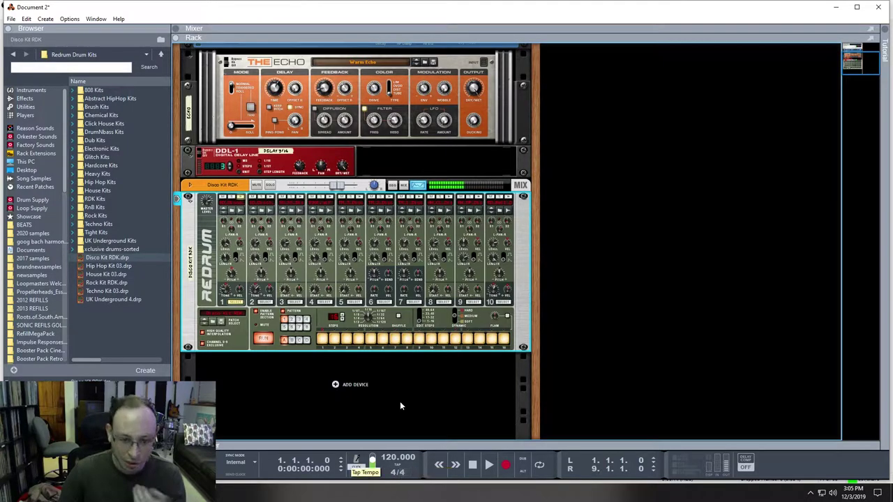
Step: Keep only steps 1, 5, 8, 9 and 13 on, then play it with the sequencer showing
{"action": "left_click", "coordinate": [334, 340]}
{"action": "left_click", "coordinate": [346, 340]}
{"action": "left_click", "coordinate": [358, 339]}
{"action": "left_click", "coordinate": [382, 340]}
{"action": "left_click", "coordinate": [394, 340]}
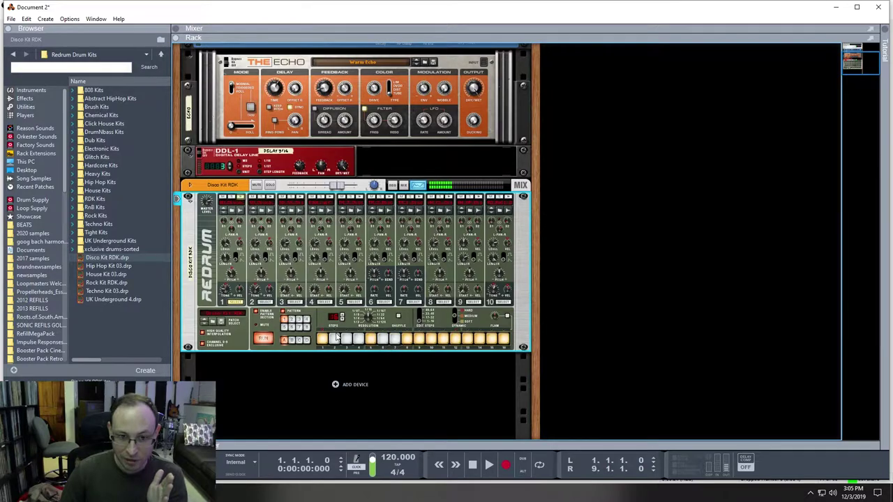
{"action": "left_click", "coordinate": [431, 340]}
{"action": "left_click", "coordinate": [443, 340]}
{"action": "left_click", "coordinate": [455, 340]}
{"action": "left_click", "coordinate": [480, 340]}
{"action": "left_click", "coordinate": [492, 340]}
{"action": "left_click", "coordinate": [503, 340]}
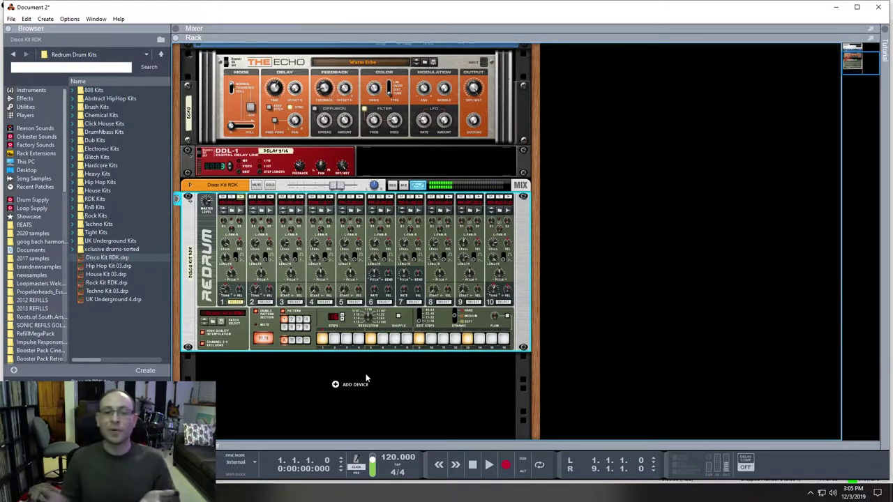
{"action": "key", "text": "space"}
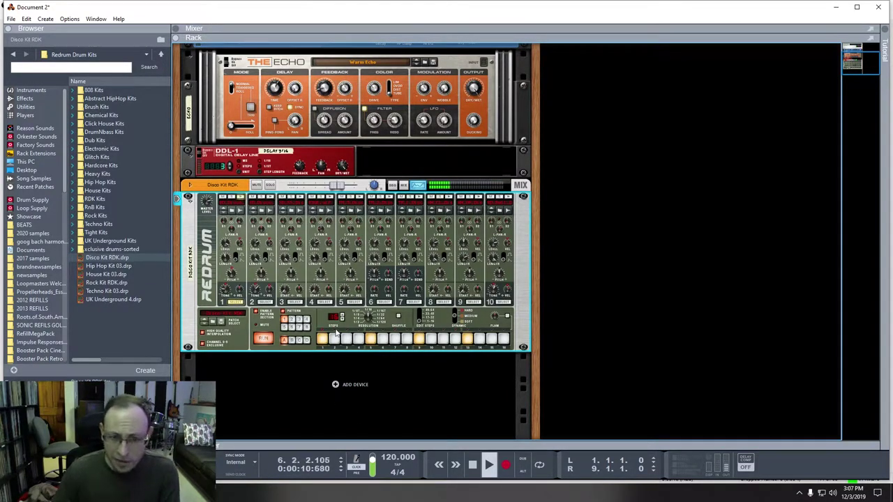
{"action": "key", "text": "F7"}
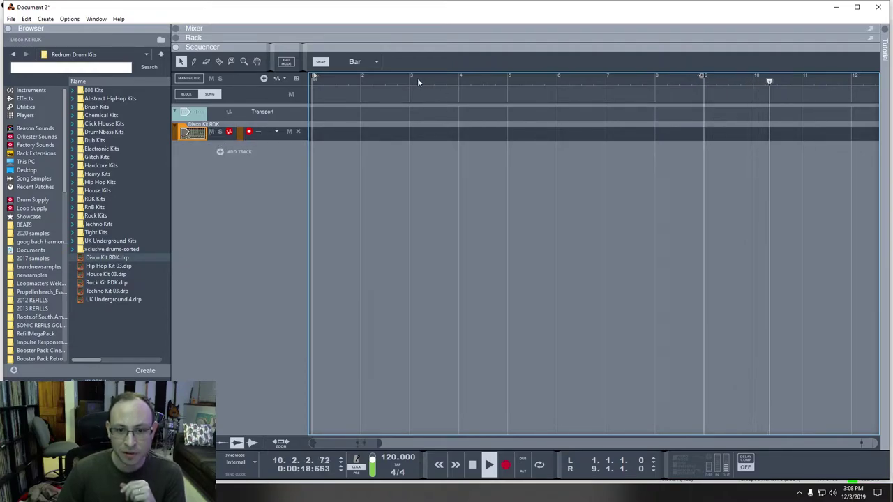
Step: Rewind and replay the song from bar 1 with the rack shown above the sequencer
{"action": "key", "text": "KP_Decimal"}
{"action": "left_click", "coordinate": [473, 472]}
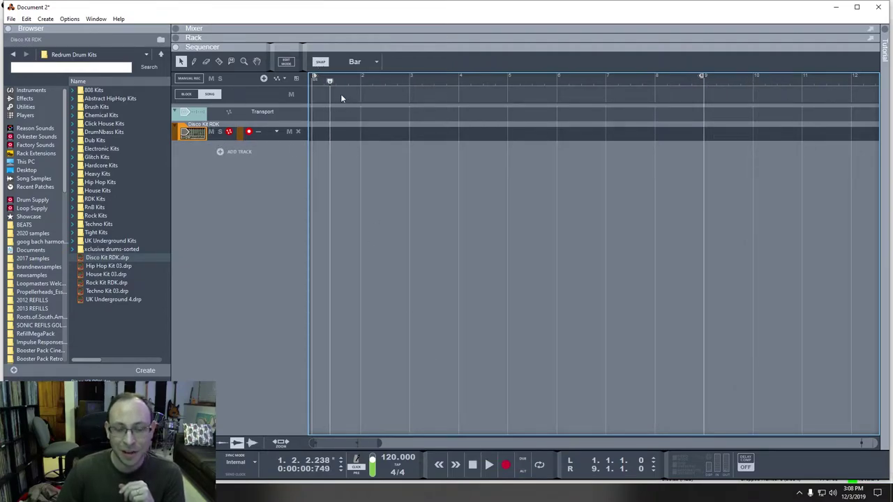
{"action": "left_click", "coordinate": [314, 80]}
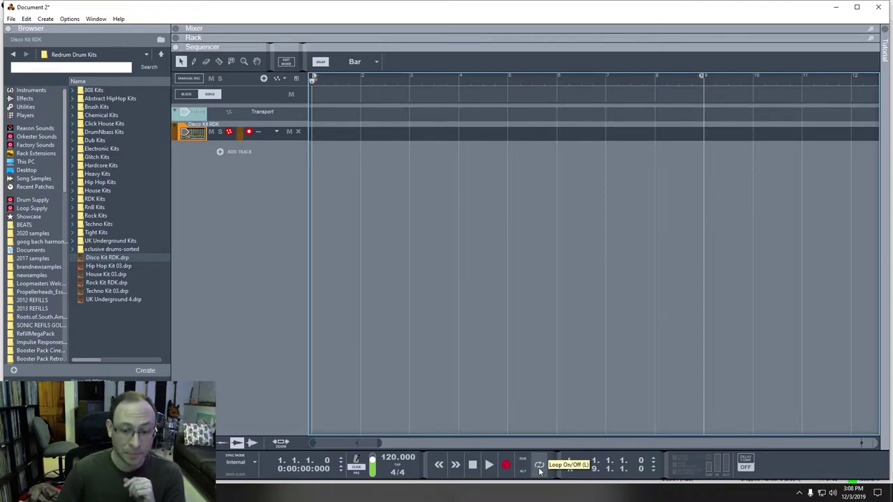
{"action": "key", "text": "space"}
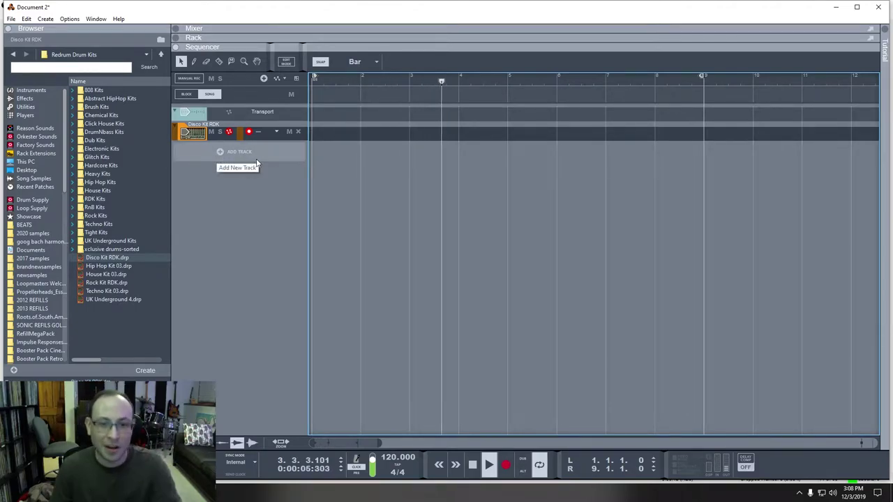
{"action": "key", "text": "F6"}
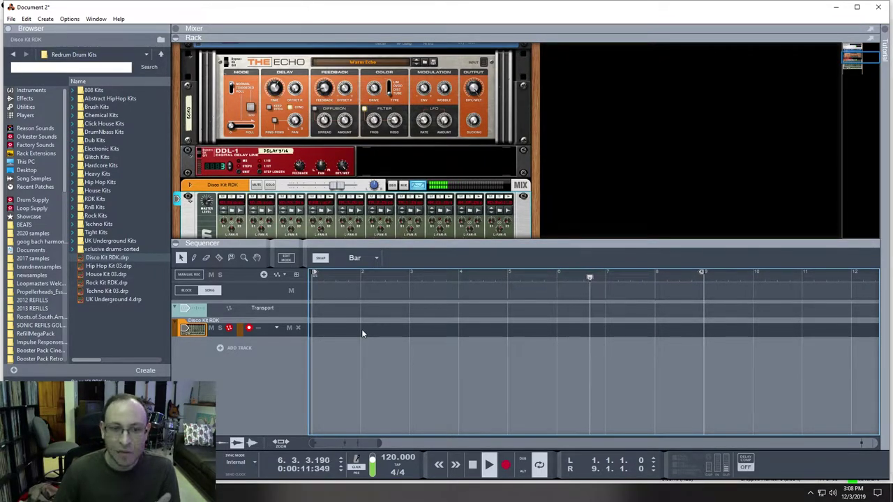
Step: Stop playback and use Copy Pattern to Track on the Redrum to create its sequencer clip
{"action": "key", "text": "F7"}
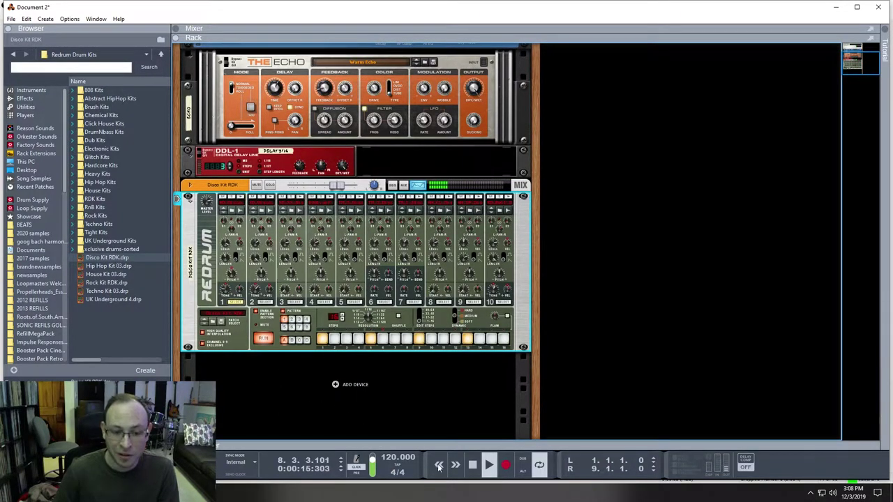
{"action": "left_click", "coordinate": [472, 465]}
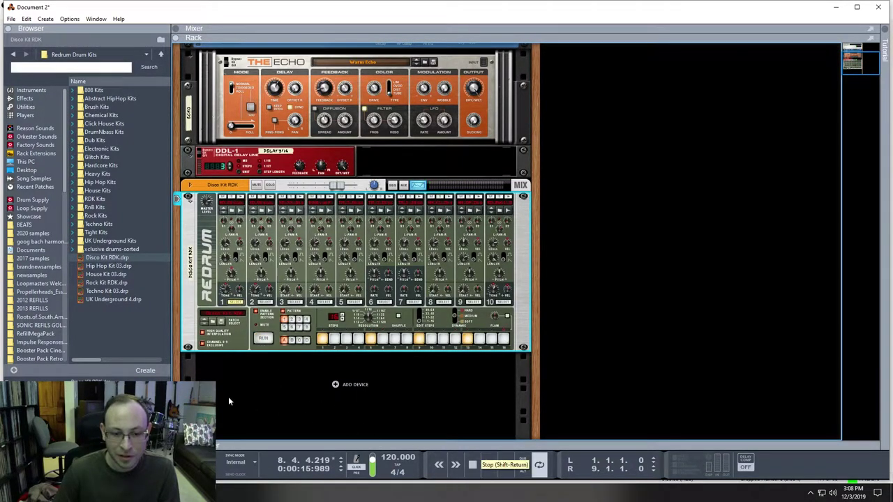
{"action": "right_click", "coordinate": [243, 333]}
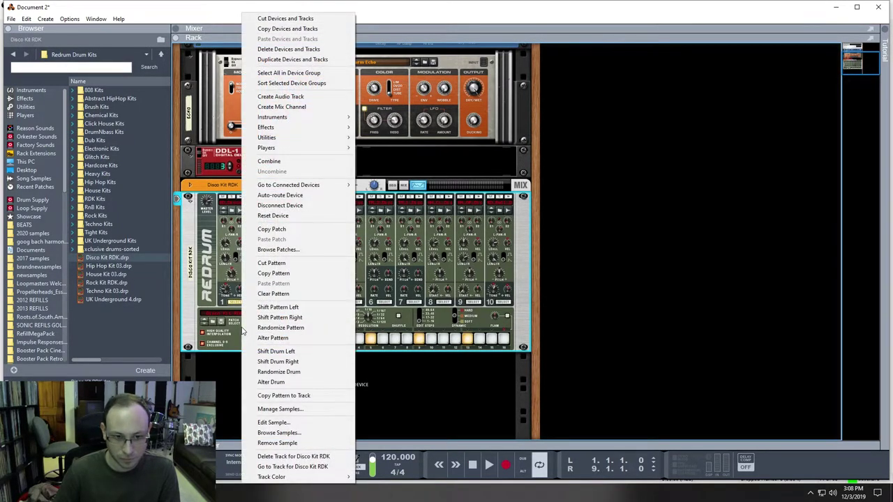
{"action": "left_click", "coordinate": [282, 396]}
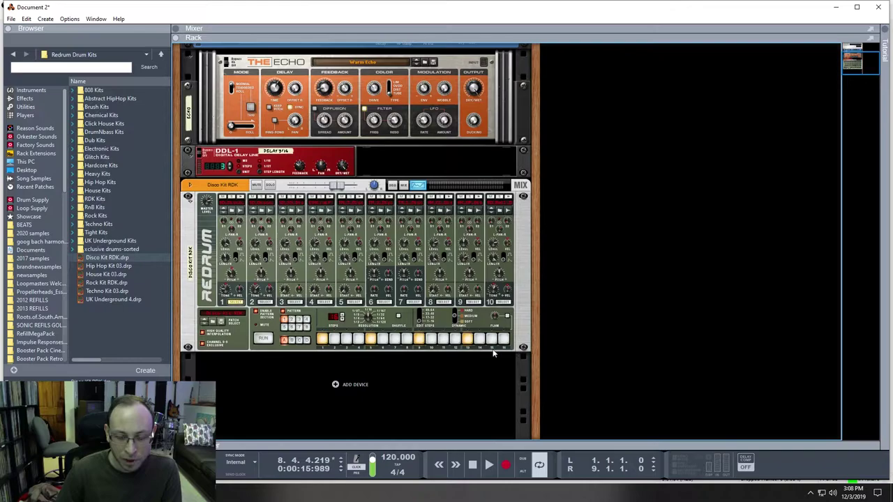
{"action": "left_click", "coordinate": [422, 326]}
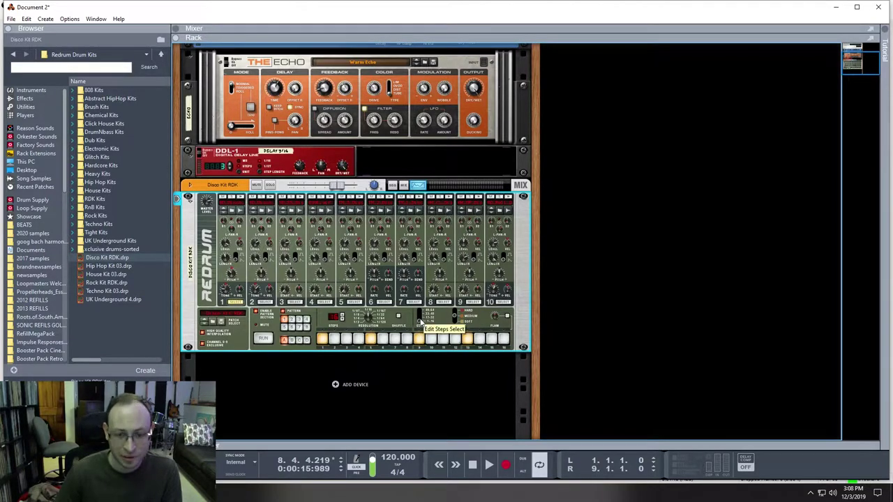
{"action": "left_click", "coordinate": [420, 320]}
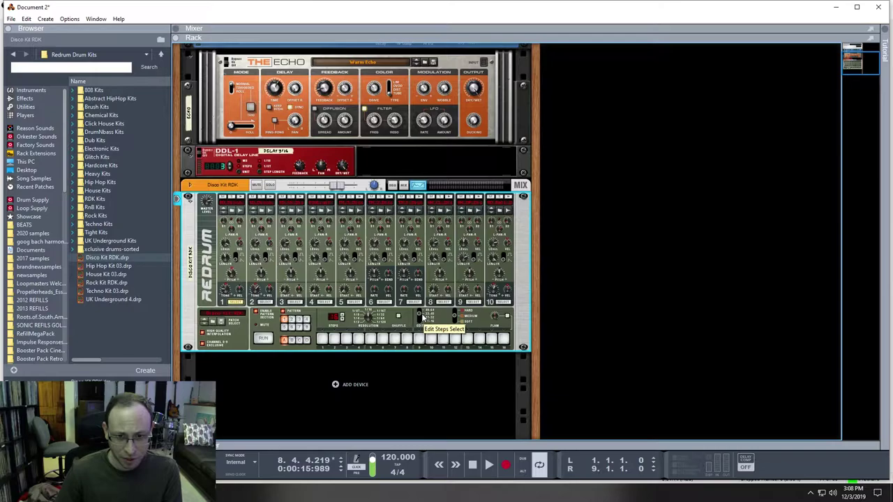
{"action": "left_click", "coordinate": [419, 320]}
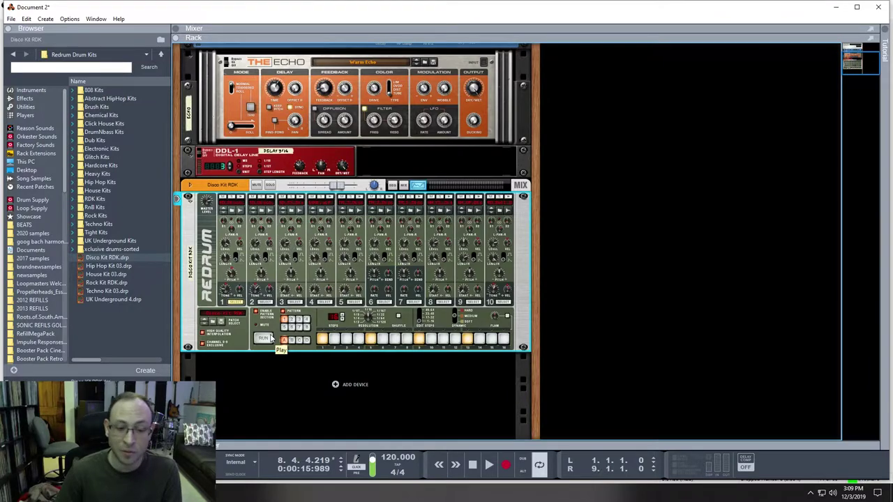
{"action": "right_click", "coordinate": [238, 339]}
{"action": "left_click", "coordinate": [293, 397]}
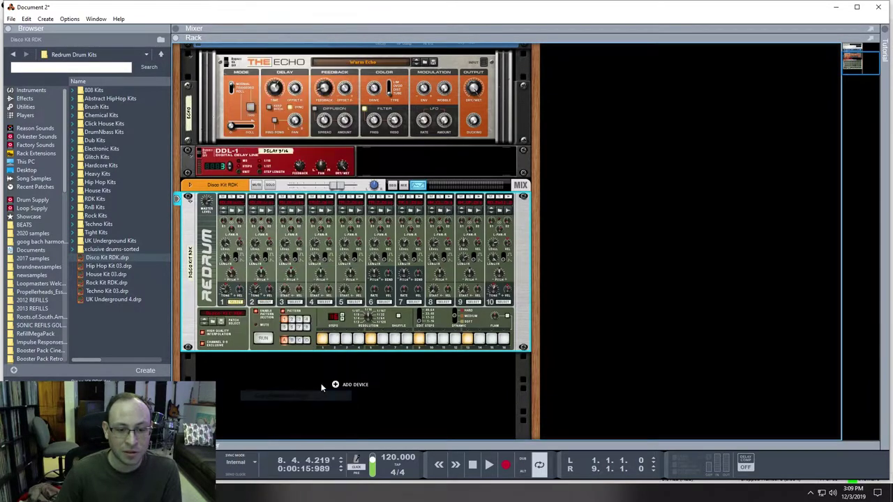
Step: Select the eight-bar Disco Kit clip, play the song from bar 1, and return to the rack
{"action": "key", "text": "F7"}
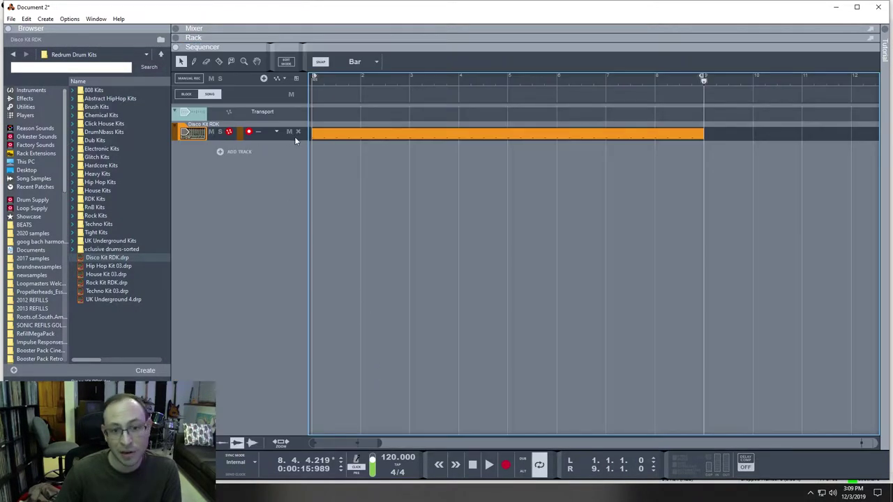
{"action": "left_click", "coordinate": [513, 133]}
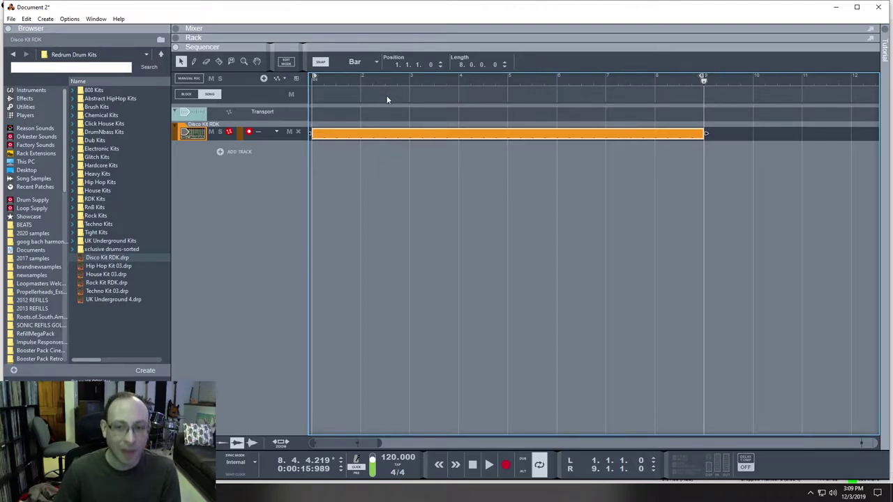
{"action": "left_click", "coordinate": [335, 90]}
{"action": "key", "text": "space"}
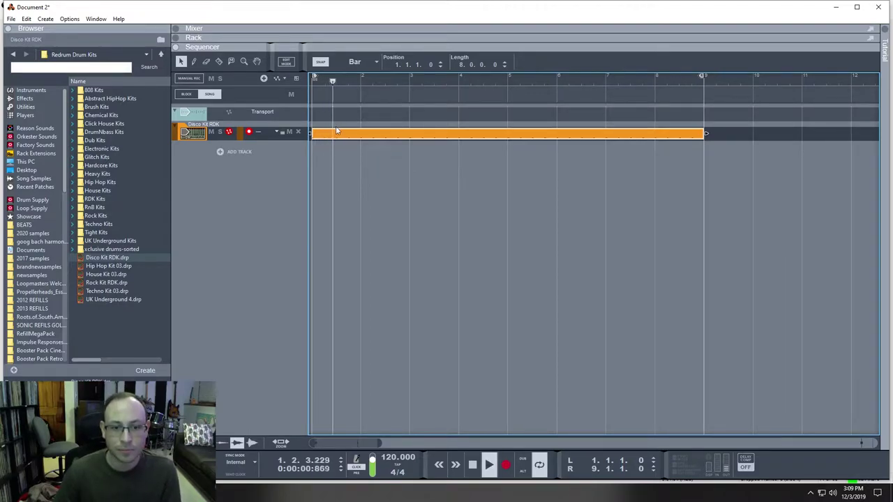
{"action": "key", "text": "F6"}
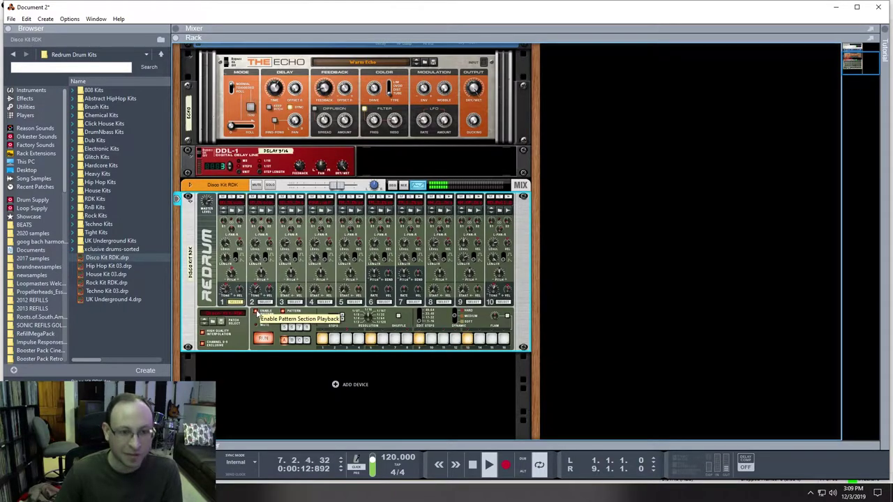
Step: Disable the Redrum's Enable Pattern Section, select pattern 1, and return to the sequencer
{"action": "left_click", "coordinate": [257, 315]}
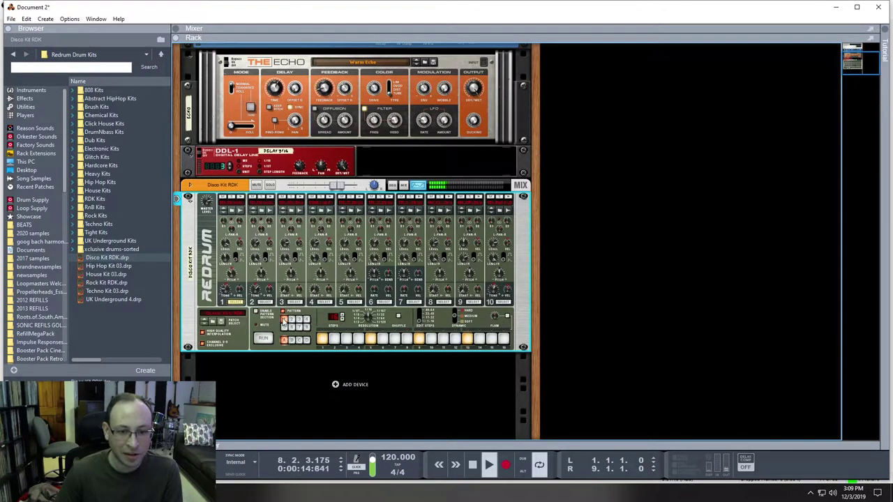
{"action": "left_click", "coordinate": [284, 319]}
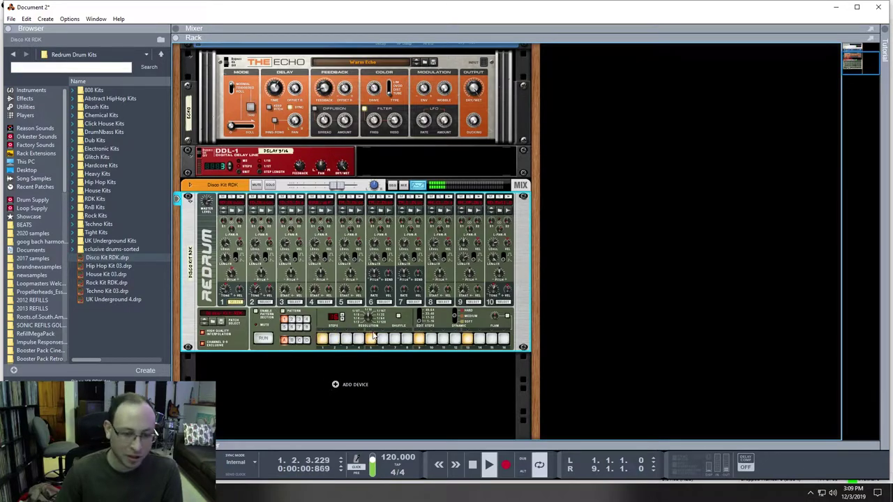
{"action": "key", "text": "F7"}
{"action": "key", "text": "F6"}
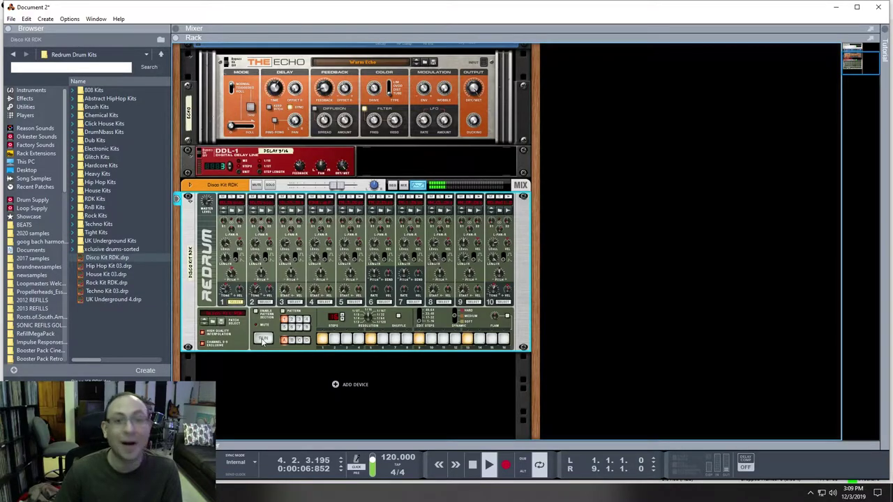
{"action": "key", "text": "F7"}
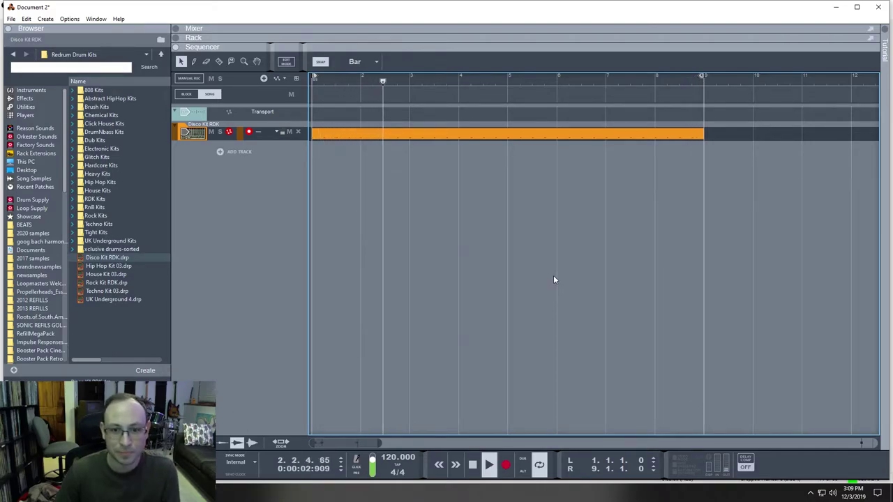
Step: Stop the transport so the song position returns to bar 1 (1.1.1.0)
{"action": "key", "text": "F6"}
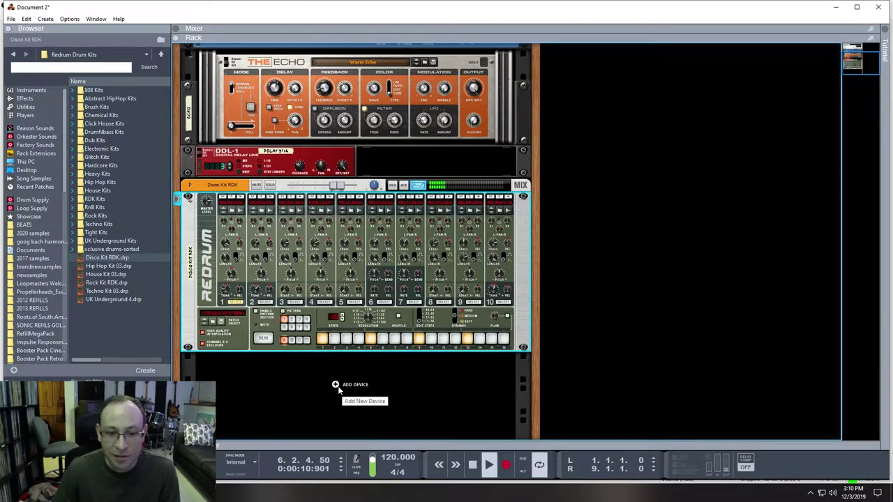
{"action": "key", "text": "F7"}
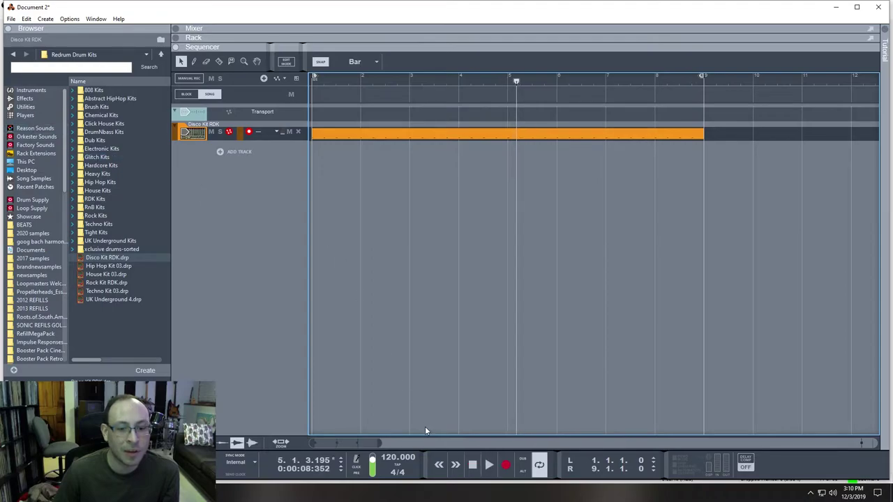
{"action": "key", "text": "space"}
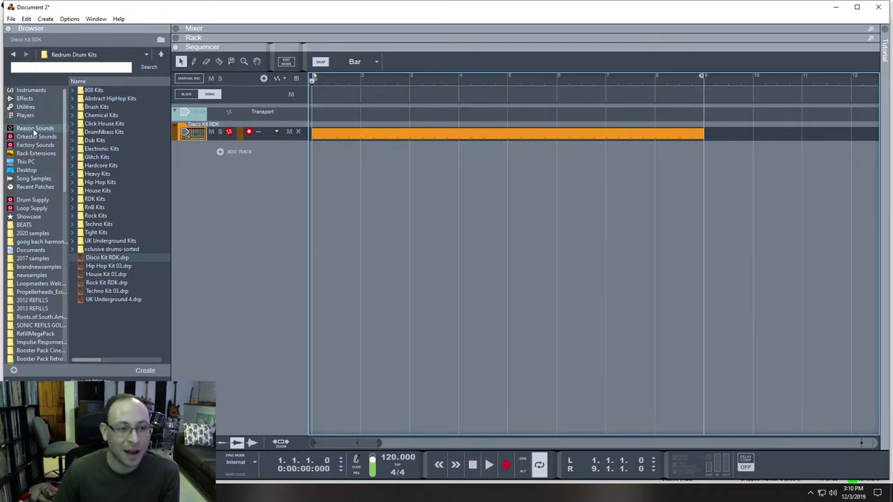
Step: Add a Europa Shapeshifting Synthesizer track with the Friendly Keys patch below the Disco Kit drums
{"action": "left_click", "coordinate": [31, 91]}
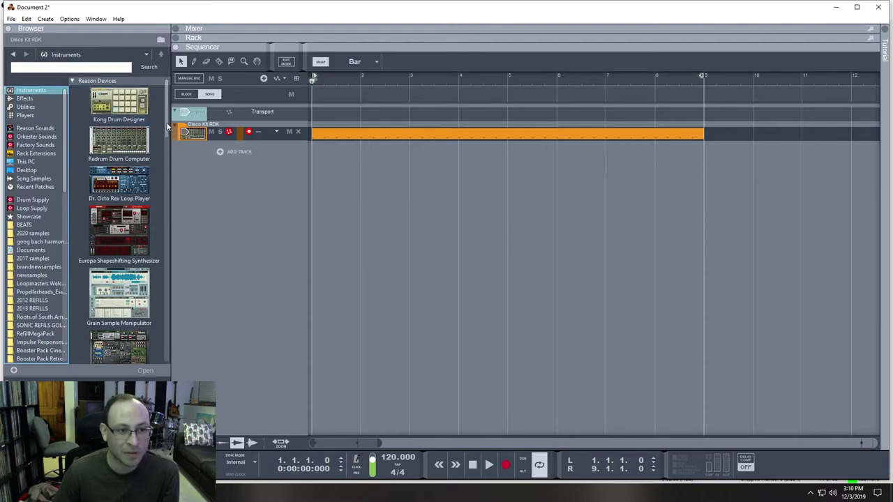
{"action": "scroll", "coordinate": [167, 112], "scroll_direction": "down", "scroll_amount": 1}
{"action": "scroll", "coordinate": [167, 111], "scroll_direction": "down", "scroll_amount": 2}
{"action": "scroll", "coordinate": [167, 112], "scroll_direction": "up", "scroll_amount": 3}
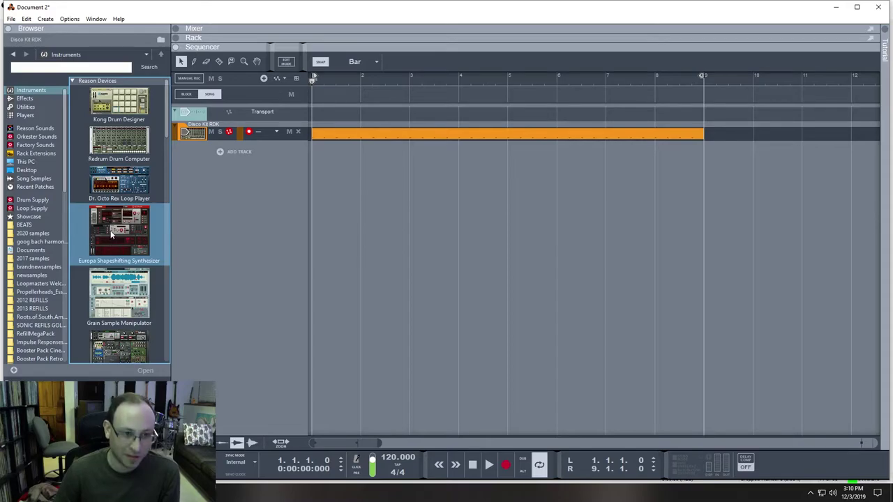
{"action": "left_click_drag", "start_coordinate": [110, 238], "coordinate": [256, 166]}
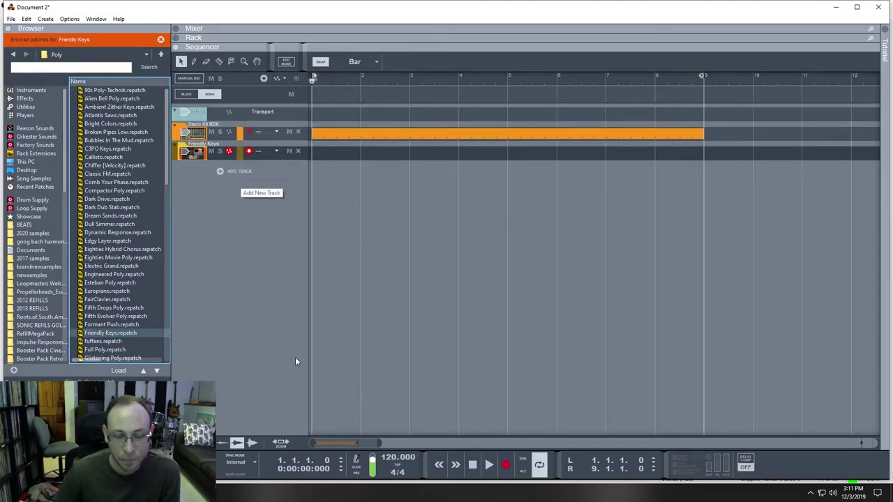
{"action": "left_click", "coordinate": [314, 81]}
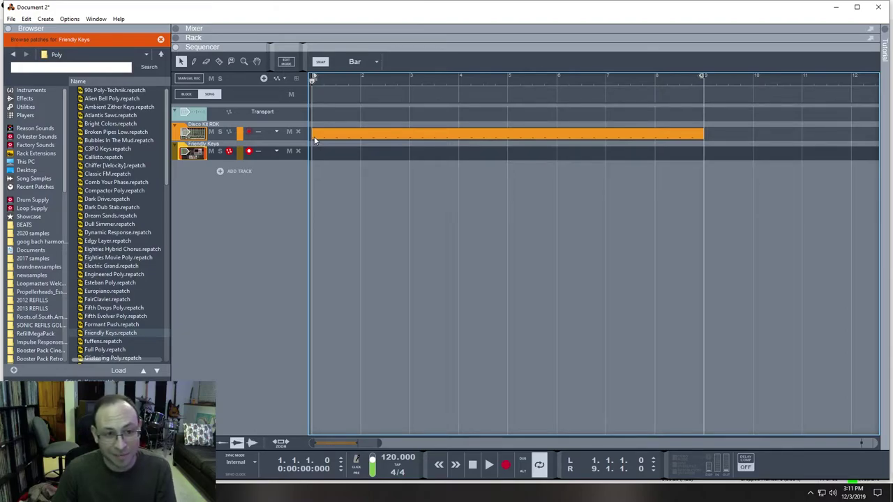
{"action": "key", "text": "F6"}
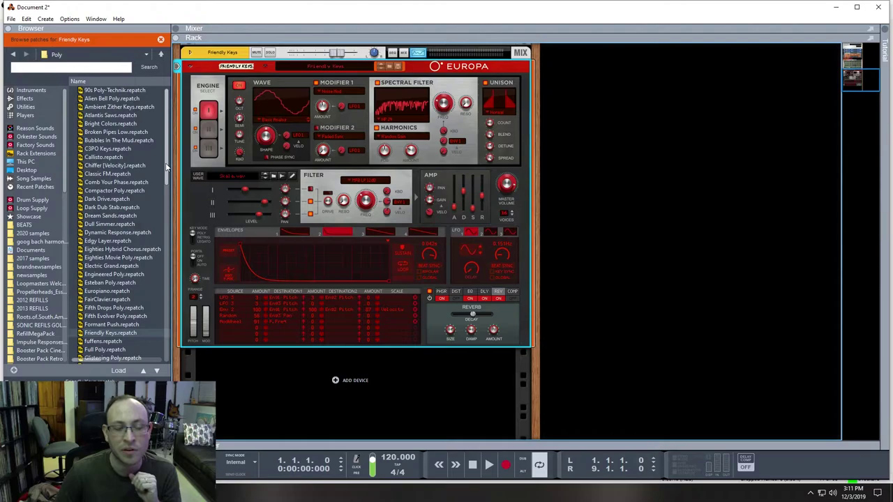
Step: Browse to the Europa Shapeshifting Synthesizer's Bass patch folder in the Browser
{"action": "left_click_drag", "start_coordinate": [166, 166], "coordinate": [173, 175]}
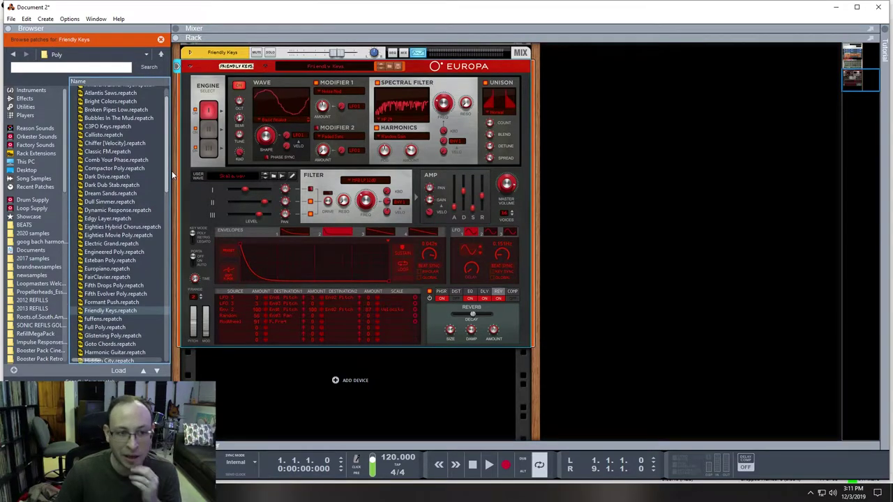
{"action": "scroll", "coordinate": [119, 210], "scroll_direction": "up", "scroll_amount": 5}
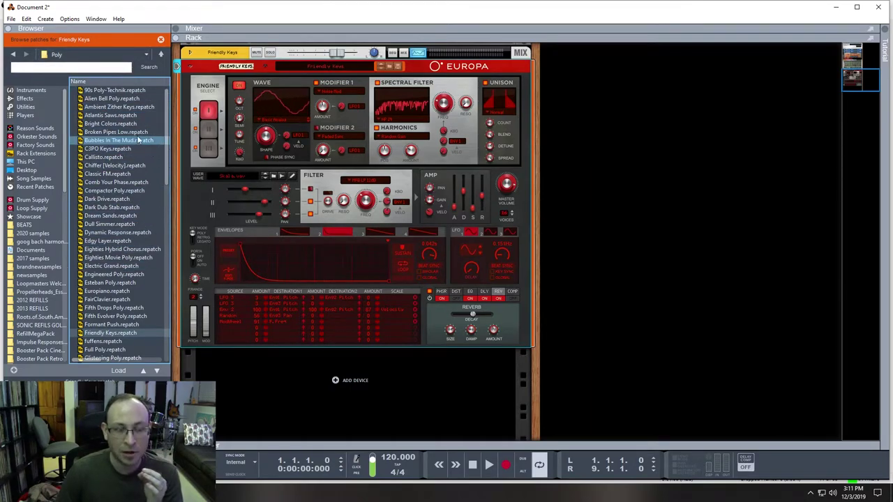
{"action": "left_click", "coordinate": [66, 60]}
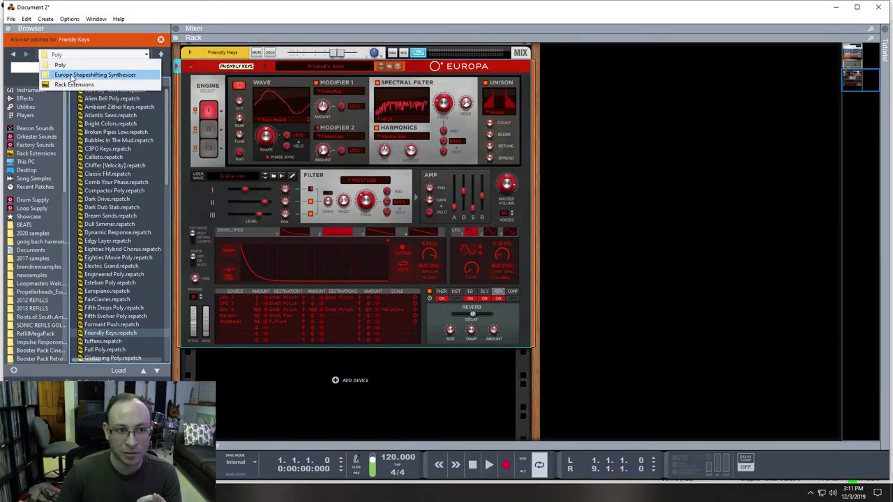
{"action": "left_click", "coordinate": [71, 76]}
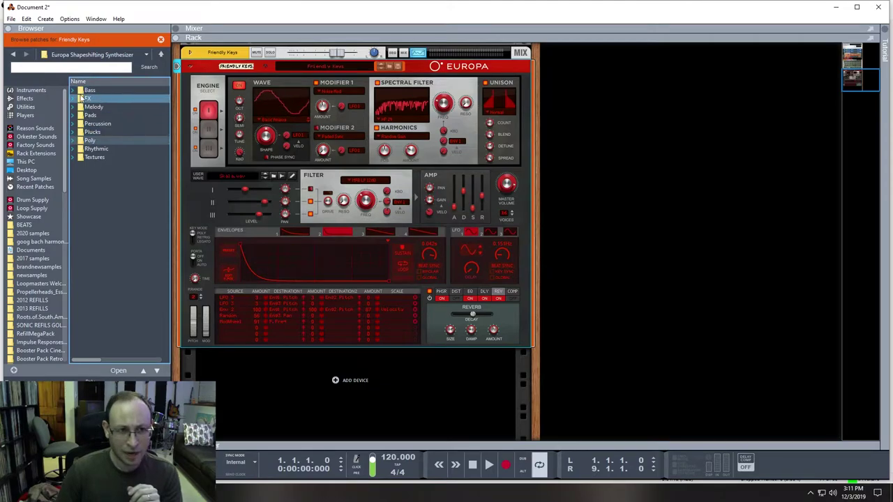
{"action": "left_click", "coordinate": [74, 92]}
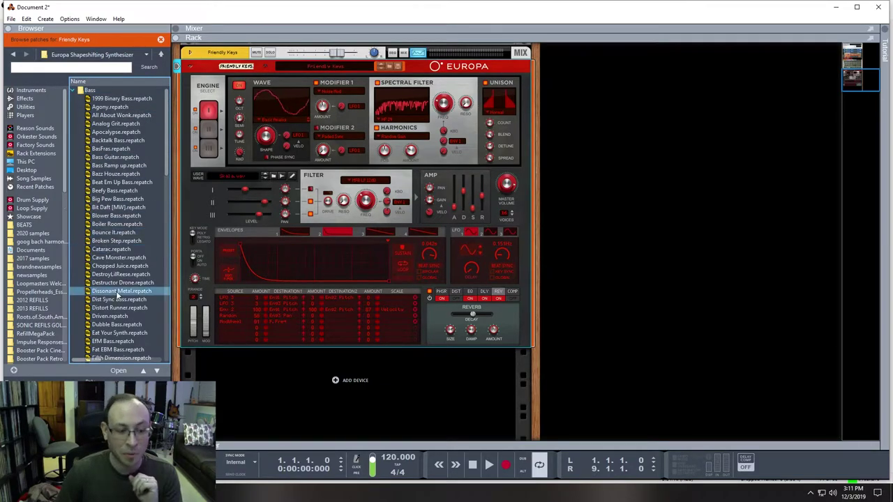
Step: Load the Bass Guitar patch and record an eight-bar bass clip on the Europa track
{"action": "left_click", "coordinate": [115, 157]}
{"action": "key", "text": "F7"}
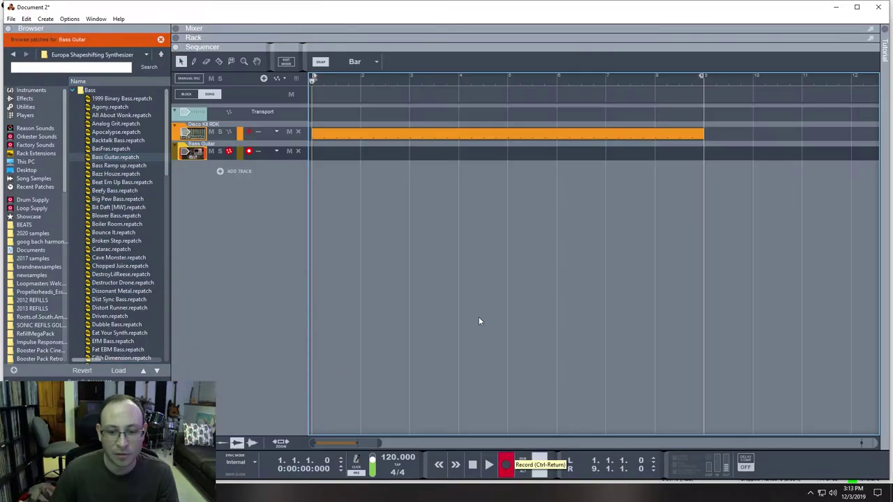
{"action": "key", "text": "ctrl+Return"}
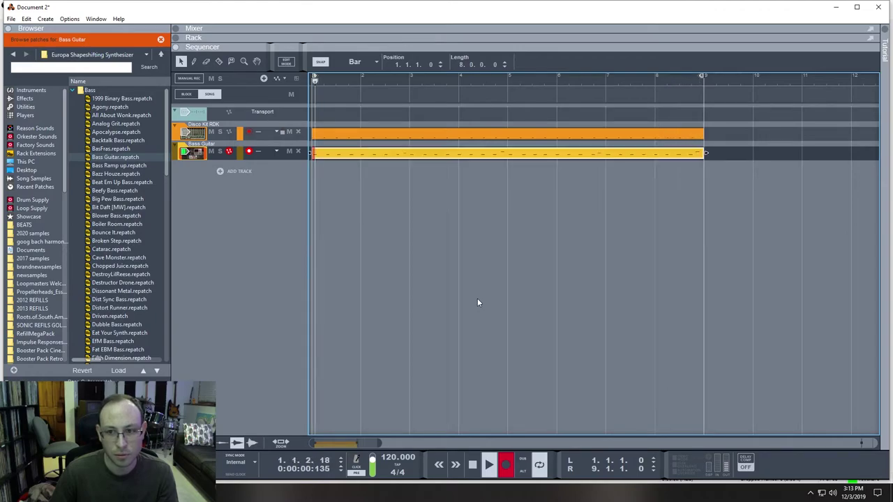
{"action": "key", "text": "ctrl+Return"}
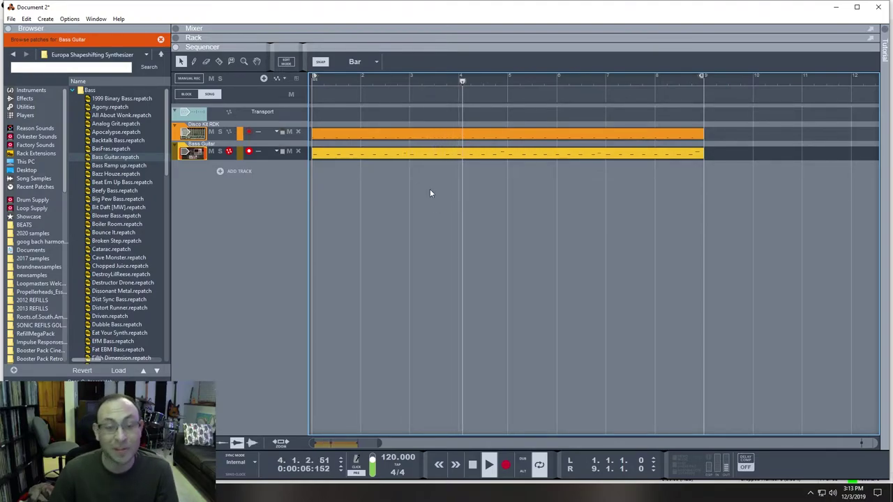
Step: Open the Bass Guitar clip and quantize all its notes to 1/16 at 100% strength
{"action": "double_click", "coordinate": [490, 153]}
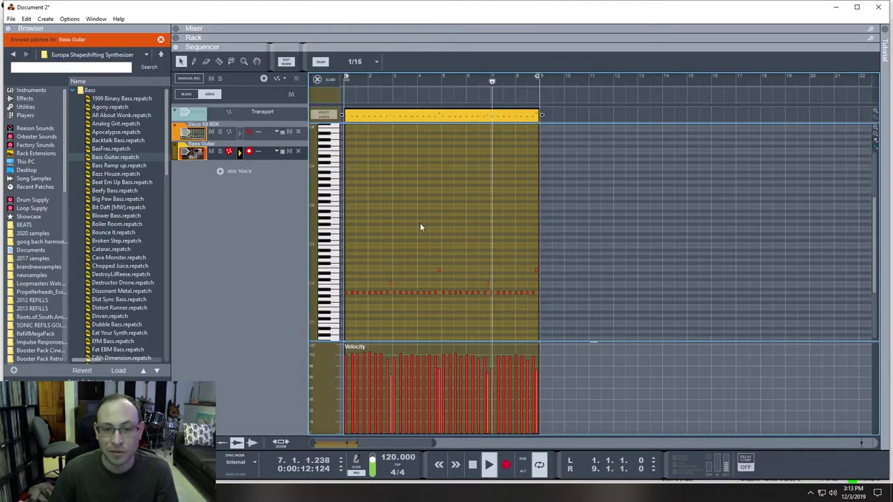
{"action": "key", "text": "F6"}
{"action": "key", "text": "F6"}
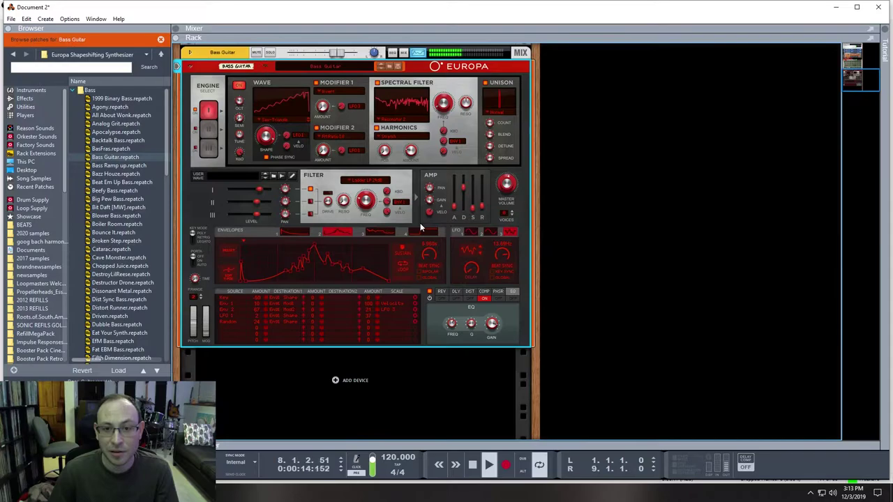
{"action": "key", "text": "F7"}
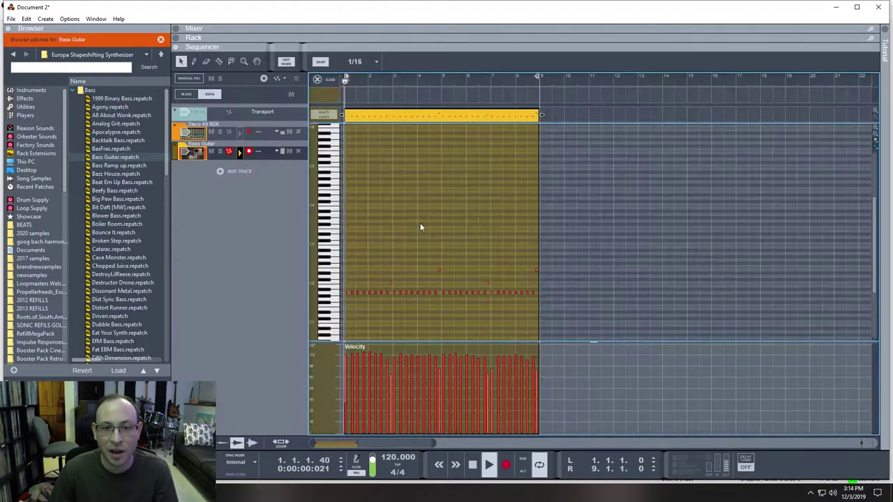
{"action": "left_click", "coordinate": [559, 120]}
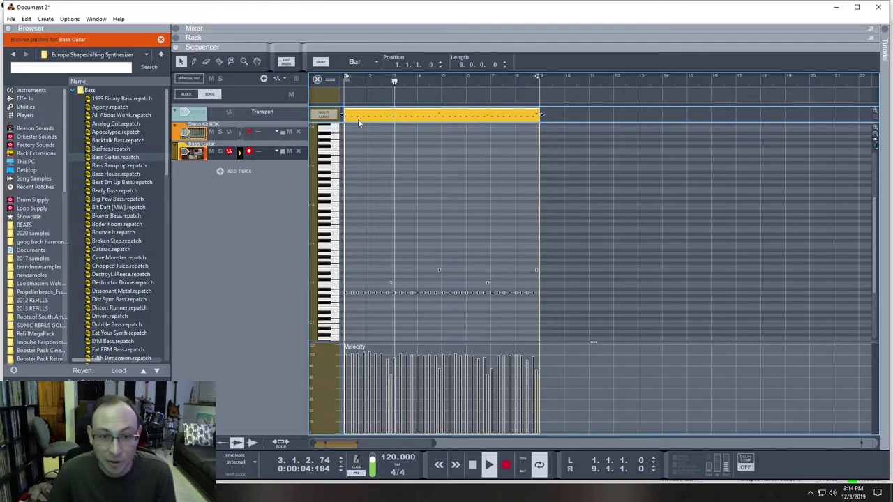
{"action": "key", "text": "F8"}
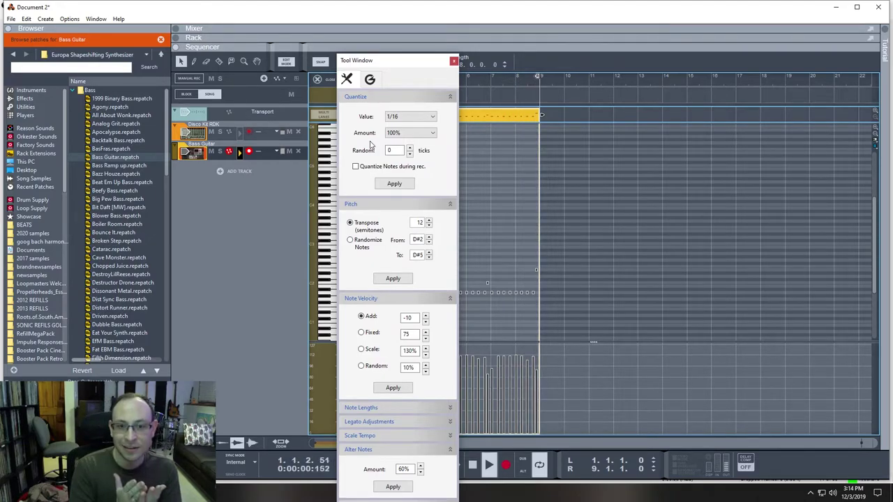
{"action": "left_click", "coordinate": [391, 185]}
{"action": "left_click", "coordinate": [454, 60]}
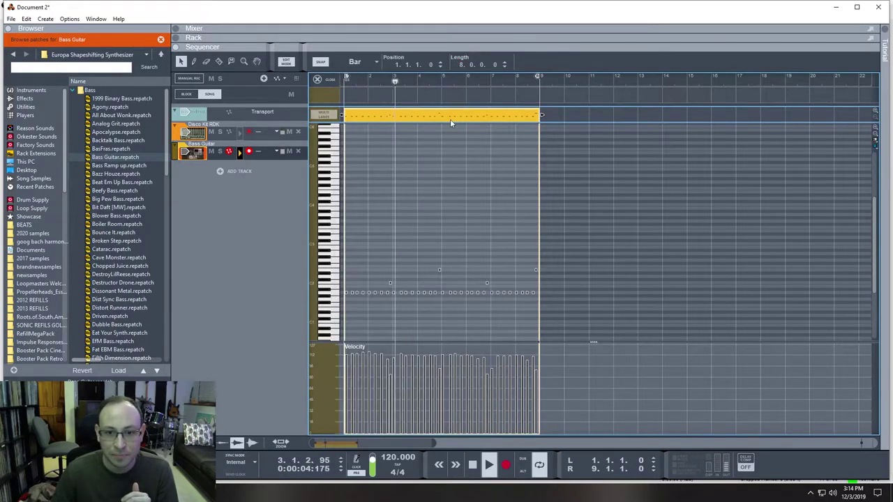
{"action": "left_click", "coordinate": [402, 253]}
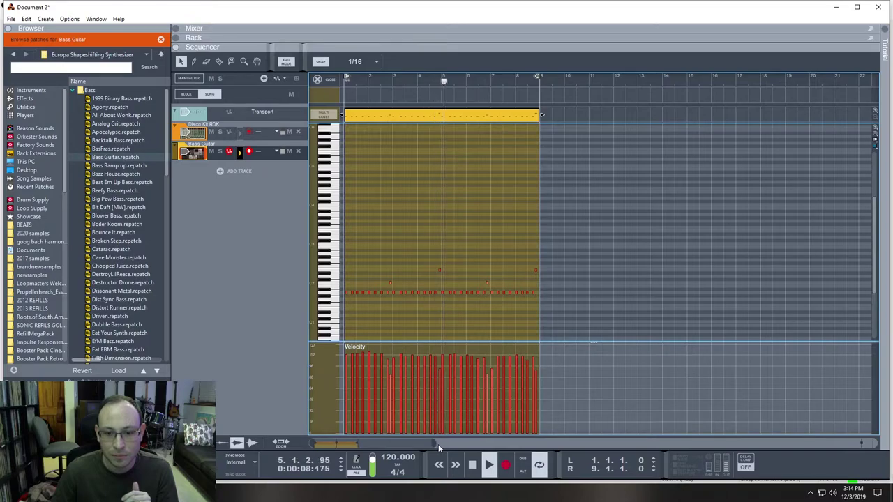
Step: Widen the bass clip across the piano roll and inspect the notes in bars 1, 3 and 4
{"action": "left_click_drag", "start_coordinate": [437, 444], "coordinate": [370, 443]}
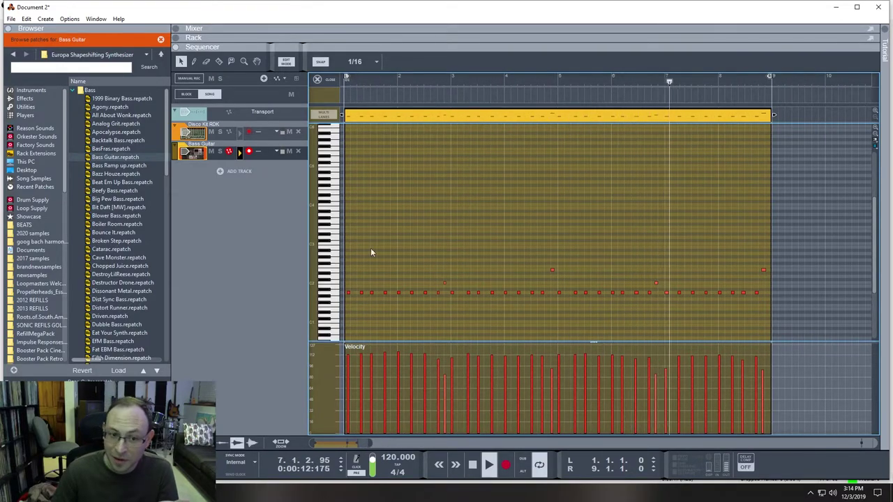
{"action": "left_click", "coordinate": [347, 293]}
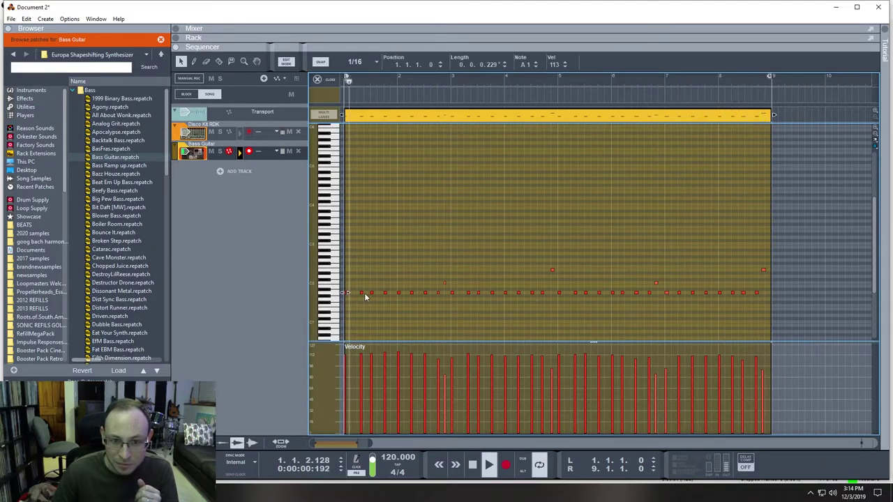
{"action": "left_click", "coordinate": [363, 302]}
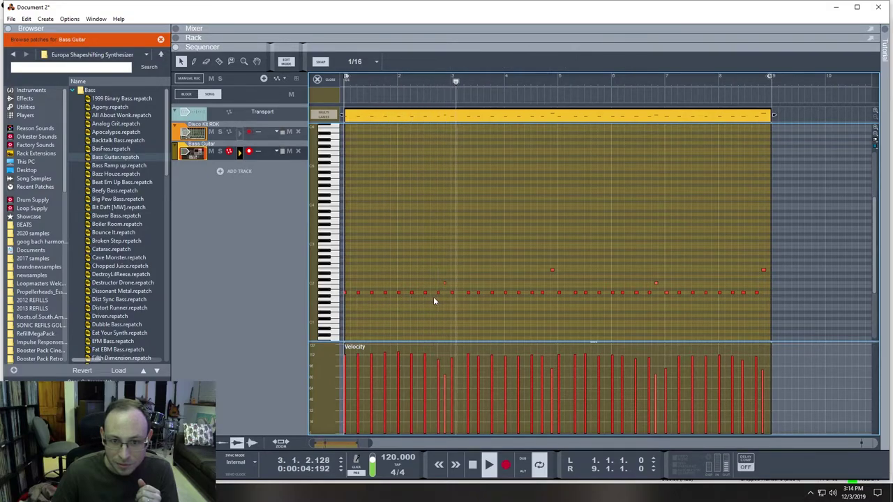
{"action": "left_click", "coordinate": [464, 293]}
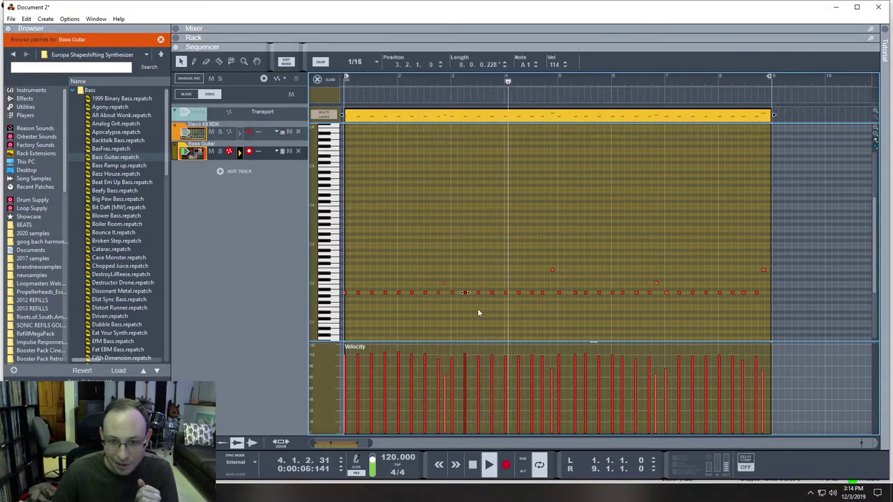
{"action": "left_click", "coordinate": [496, 307]}
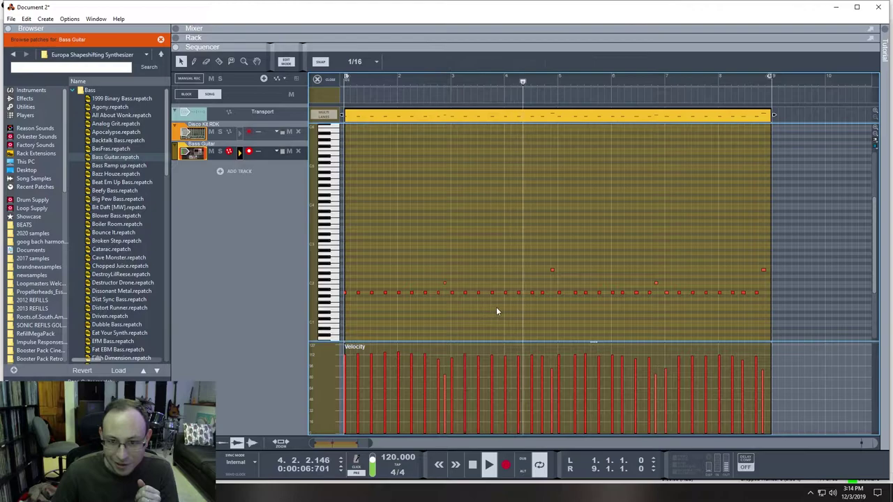
{"action": "left_click", "coordinate": [546, 293]}
{"action": "left_click", "coordinate": [573, 296]}
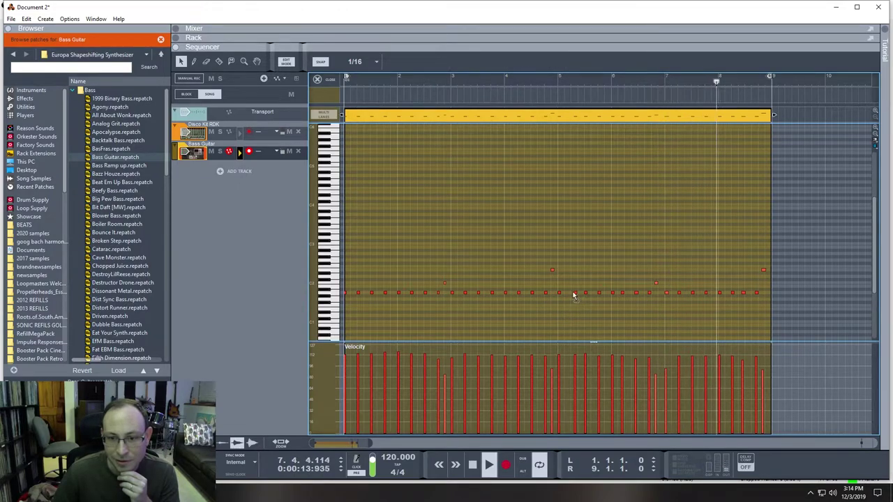
Step: Inspect the bass notes in bars 6 to 8, including the final high E2
{"action": "left_click", "coordinate": [623, 293]}
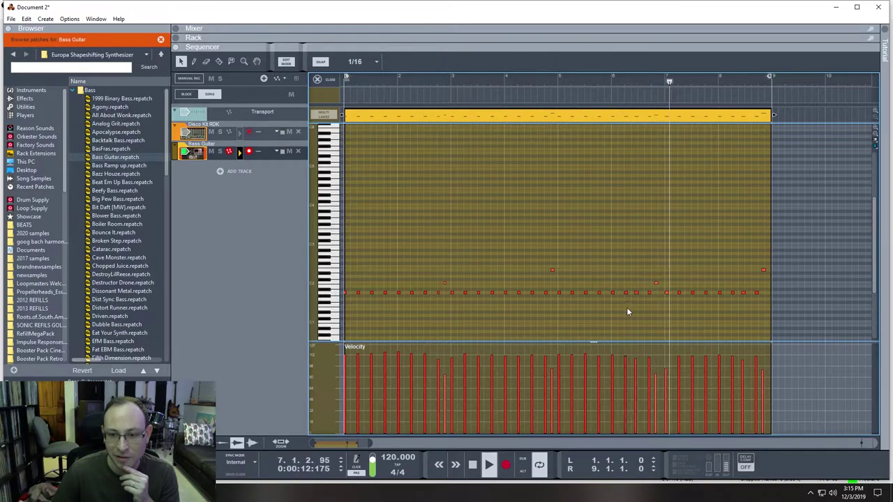
{"action": "left_click", "coordinate": [628, 308]}
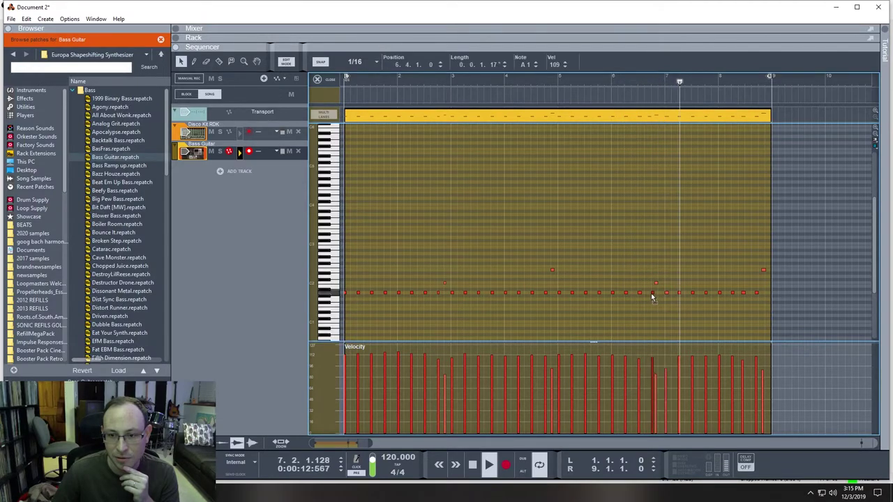
{"action": "left_click", "coordinate": [657, 284]}
{"action": "left_click", "coordinate": [676, 310]}
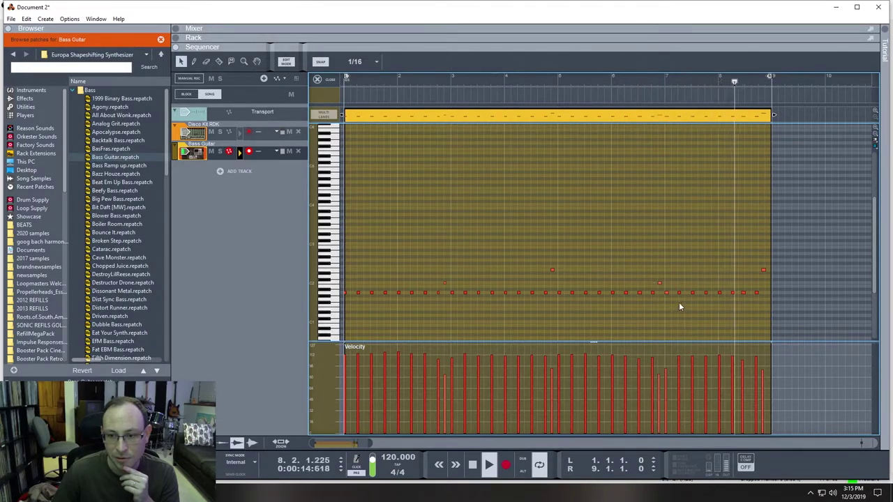
{"action": "left_click", "coordinate": [744, 293]}
{"action": "left_click", "coordinate": [748, 296]}
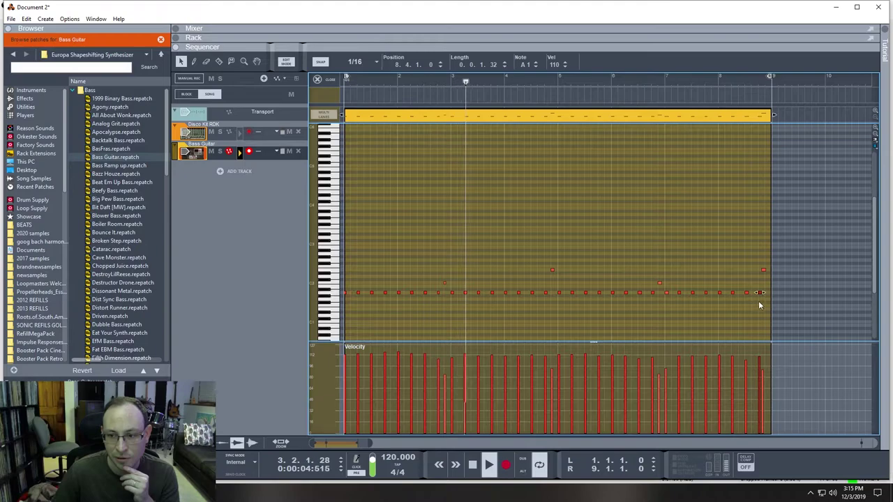
{"action": "left_click", "coordinate": [766, 272]}
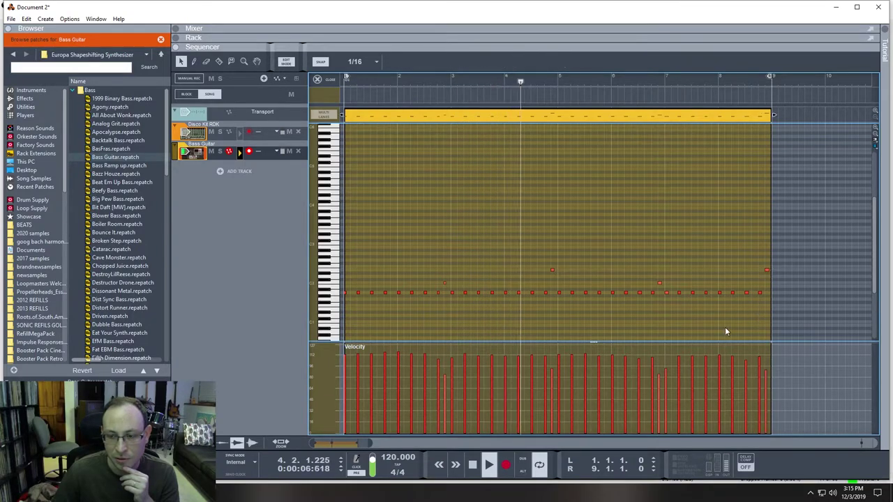
{"action": "left_click", "coordinate": [657, 344]}
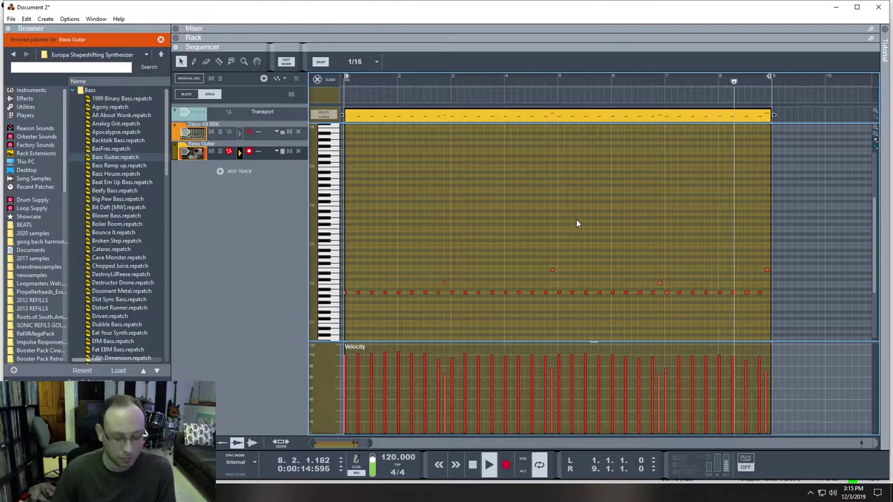
Step: Leave clip editing and deselect the bass clip to see the full drum and bass arrangement
{"action": "key", "text": "ctrl+e"}
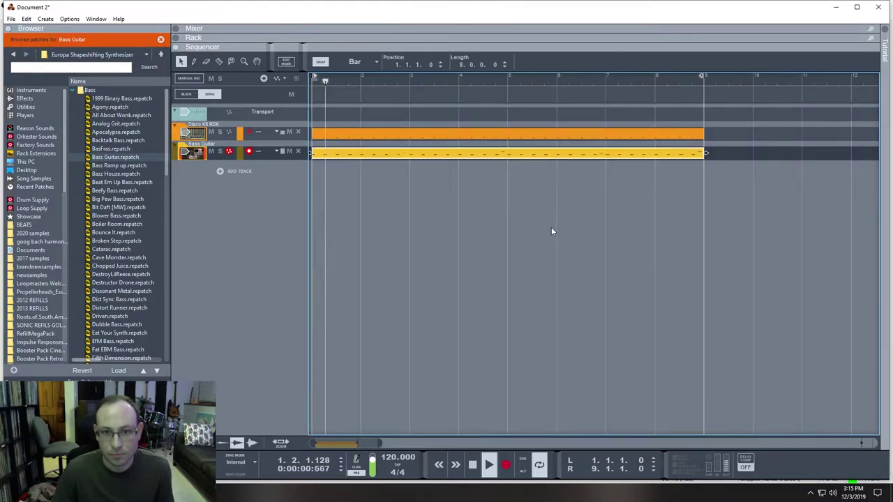
{"action": "left_click", "coordinate": [463, 291]}
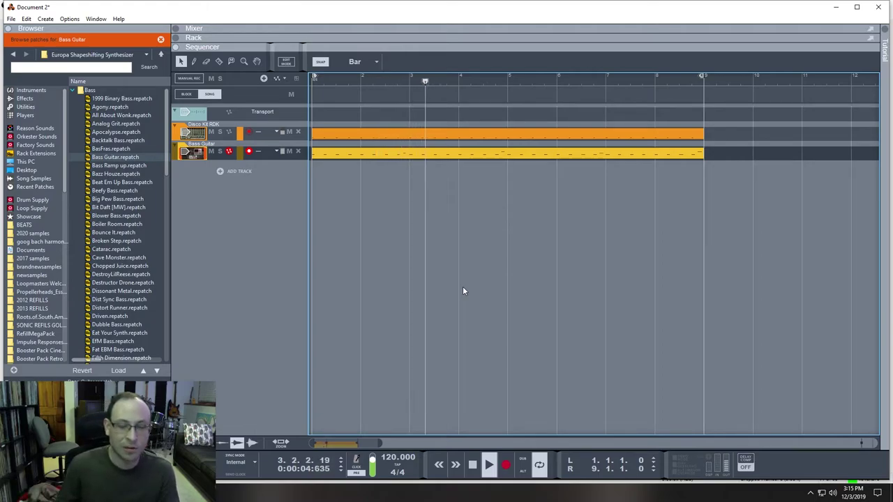
Step: Add a Radical Piano instrument track with the American Pop Piano patch below Bass Guitar
{"action": "left_click", "coordinate": [219, 172]}
{"action": "mouse_move", "coordinate": [239, 190]}
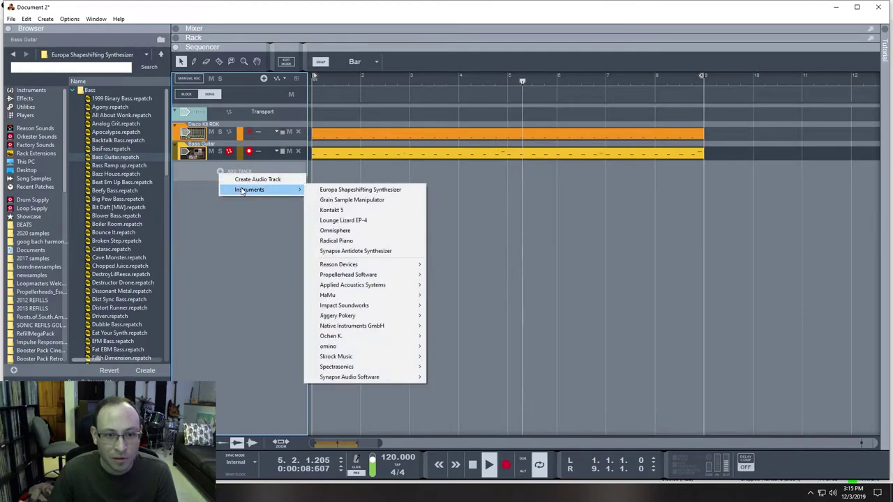
{"action": "mouse_move", "coordinate": [375, 265]}
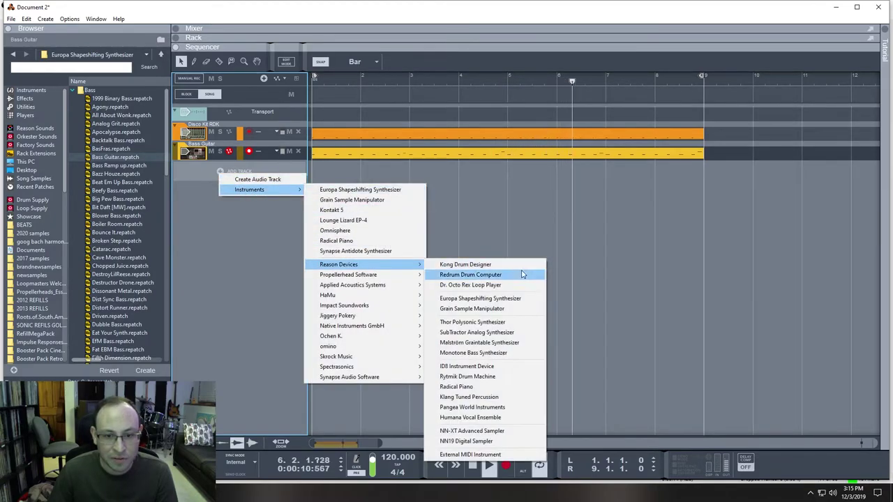
{"action": "left_click", "coordinate": [470, 390]}
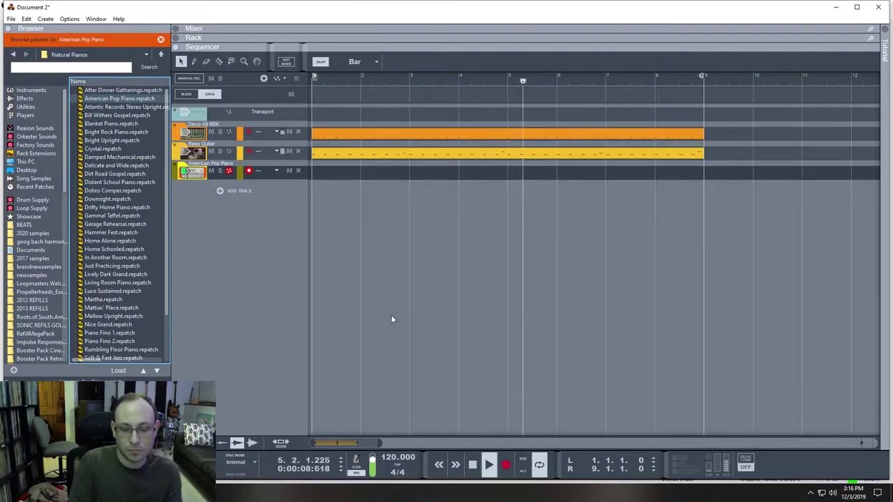
Step: Record an eight-bar piano take on the American Pop Piano track, then stop playback
{"action": "left_click", "coordinate": [507, 466]}
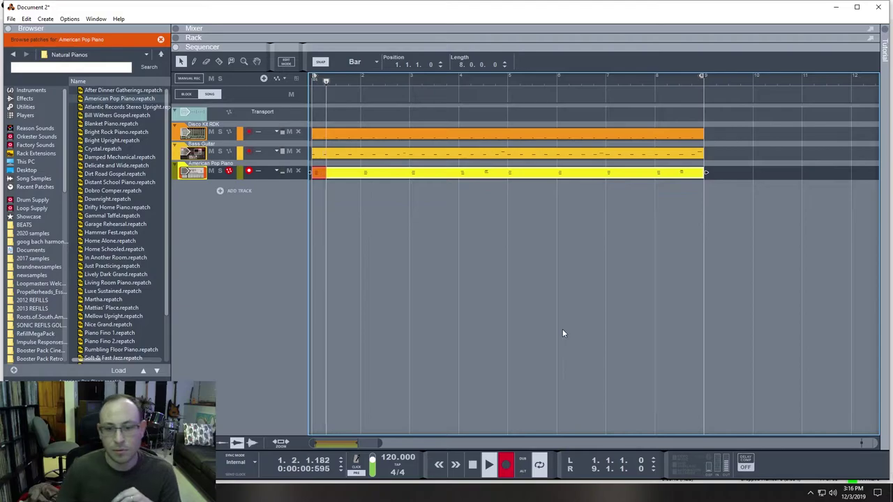
{"action": "key", "text": "ctrl+Return"}
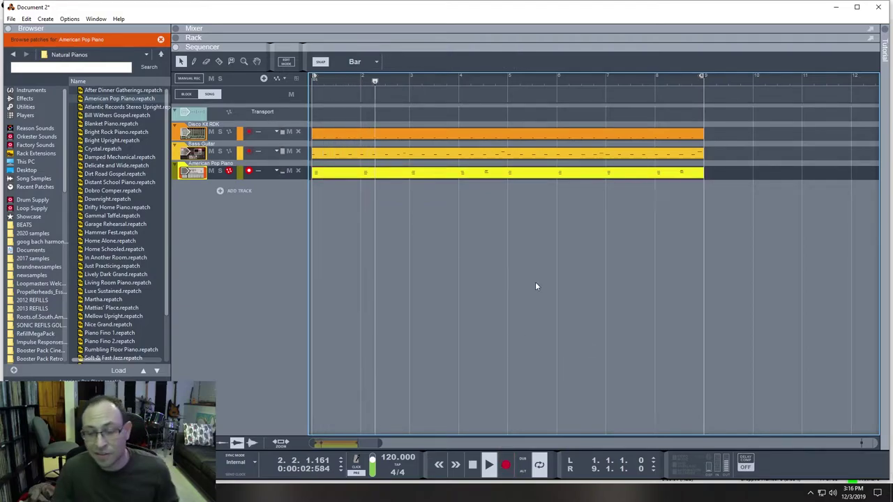
{"action": "key", "text": "space"}
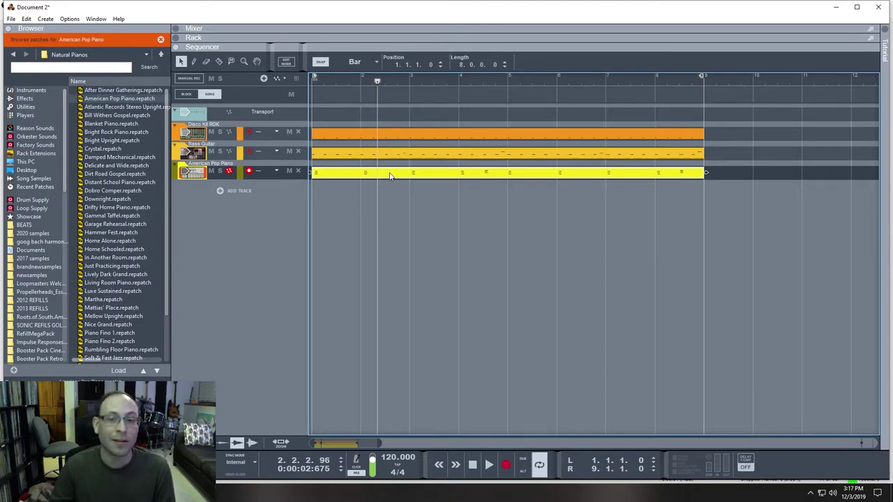
Step: Quantize the recorded piano notes to 1/16 and open the clip for note editing
{"action": "key", "text": "F8"}
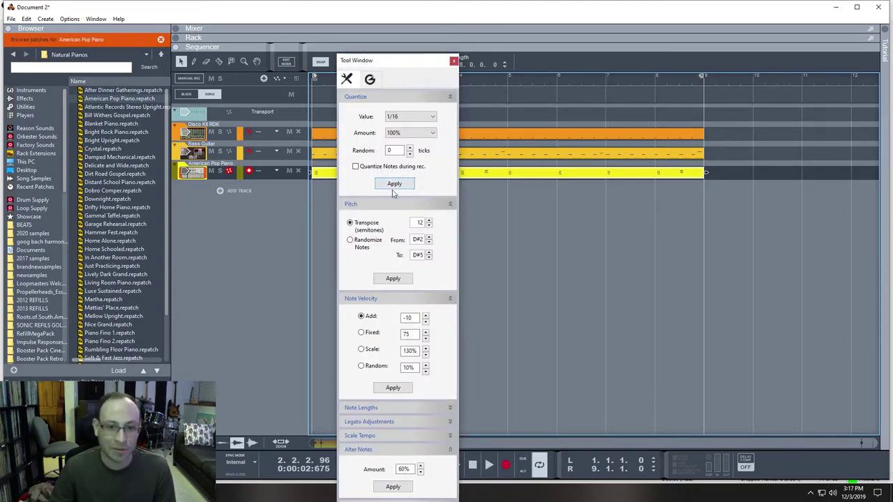
{"action": "left_click", "coordinate": [394, 184]}
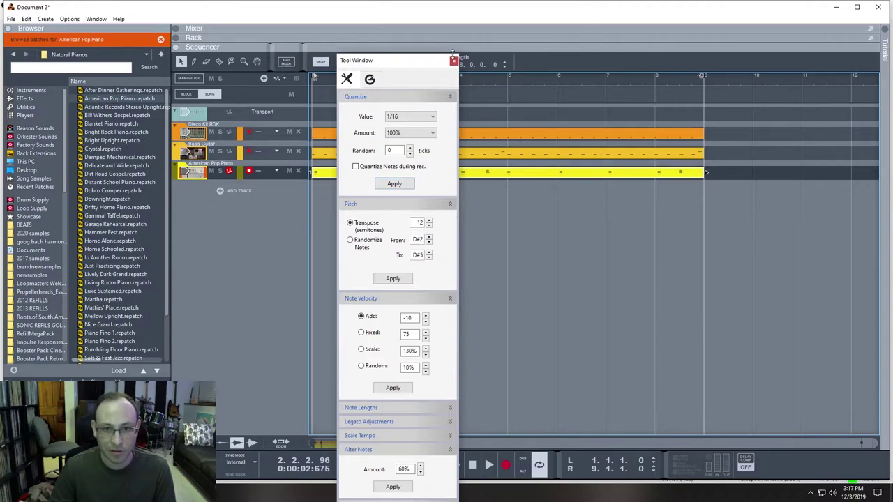
{"action": "left_click", "coordinate": [454, 60]}
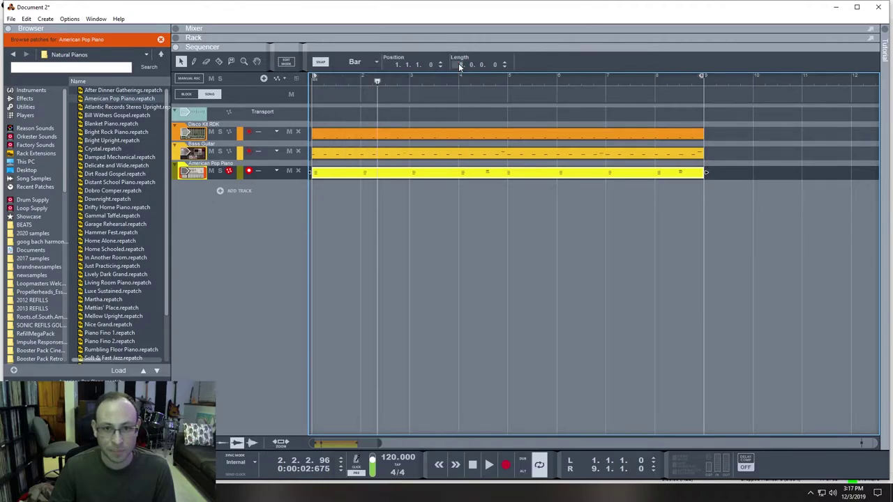
{"action": "double_click", "coordinate": [361, 174]}
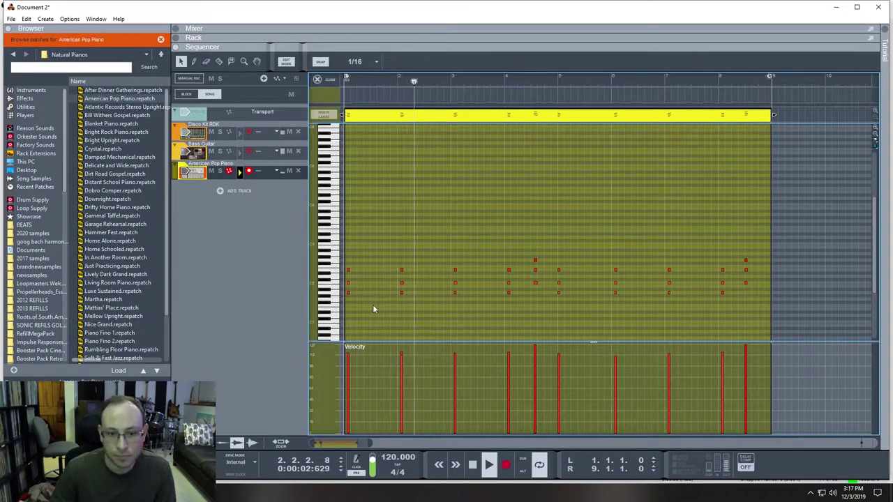
Step: Select the opening chord and nudge the bar-2 chord slightly earlier
{"action": "left_click", "coordinate": [350, 275]}
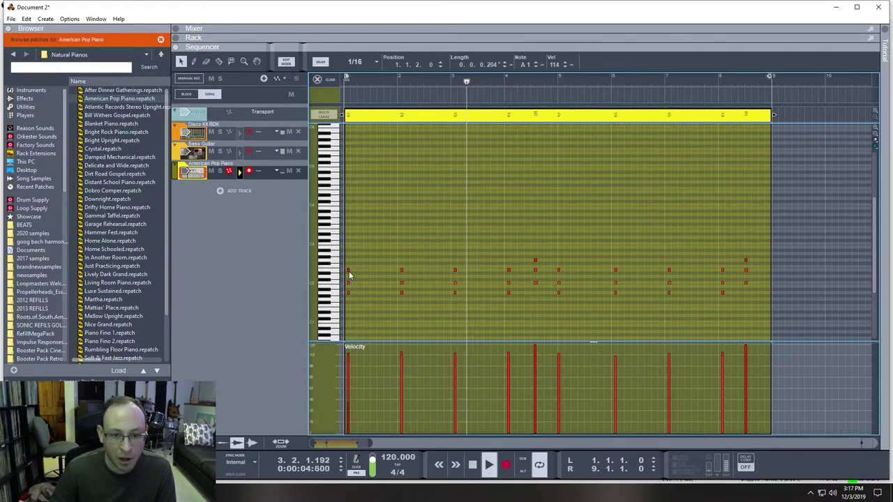
{"action": "left_click", "coordinate": [347, 270]}
{"action": "mouse_move", "coordinate": [347, 270]}
{"action": "left_mouse_down"}
{"action": "mouse_move", "coordinate": [354, 295]}
{"action": "mouse_move", "coordinate": [345, 272]}
{"action": "left_mouse_up"}
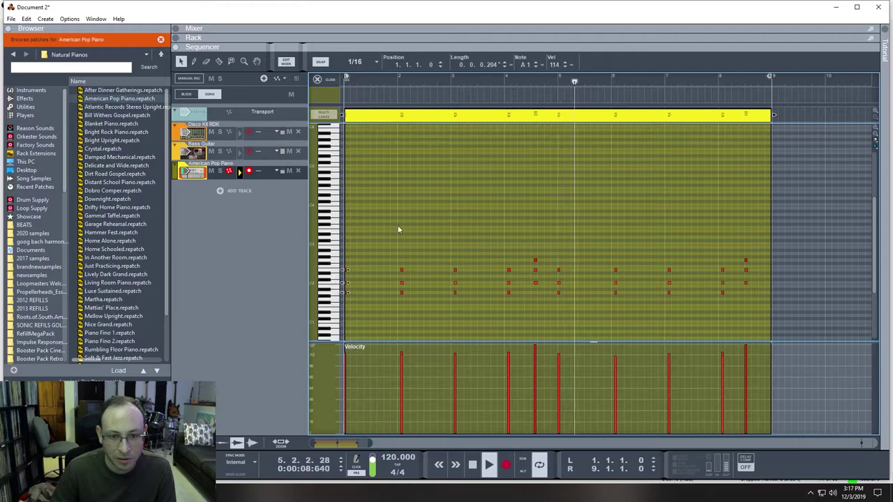
{"action": "left_click_drag", "start_coordinate": [395, 258], "coordinate": [397, 293]}
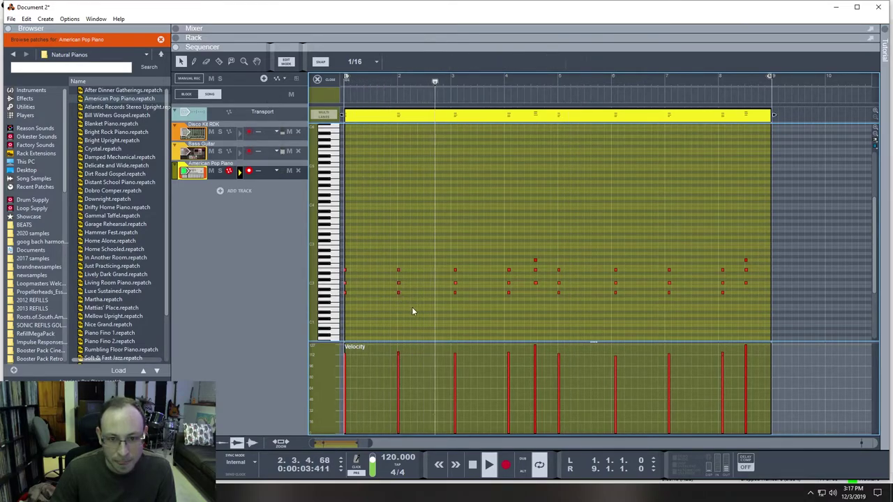
{"action": "left_click", "coordinate": [415, 307]}
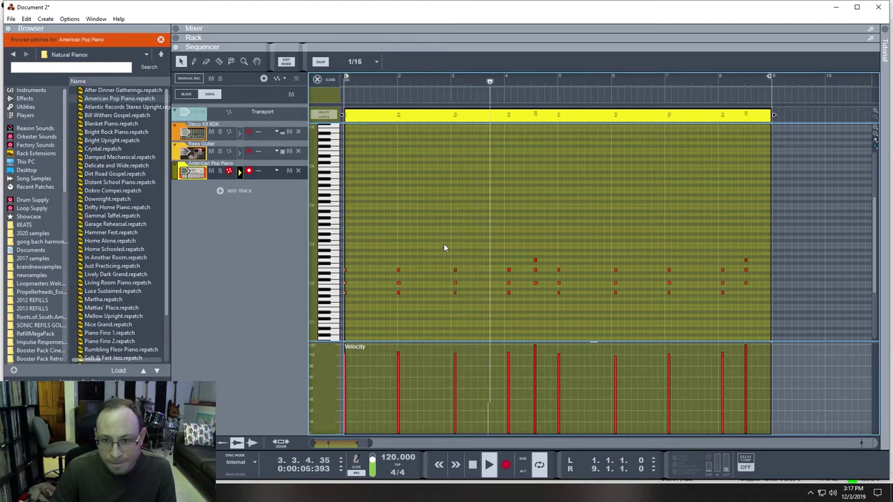
Step: Nudge the chords in the middle bars and the final bars slightly earlier
{"action": "left_click_drag", "start_coordinate": [444, 244], "coordinate": [540, 325]}
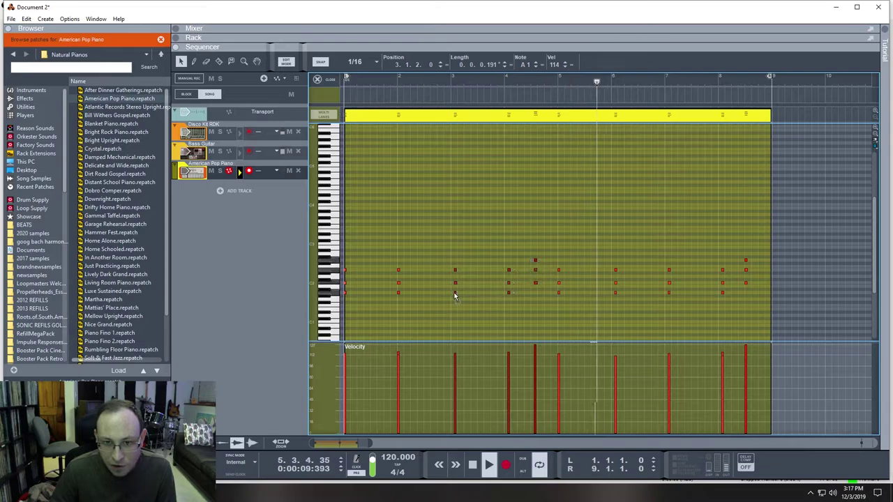
{"action": "left_click_drag", "start_coordinate": [457, 297], "coordinate": [454, 296]}
{"action": "left_click", "coordinate": [509, 331]}
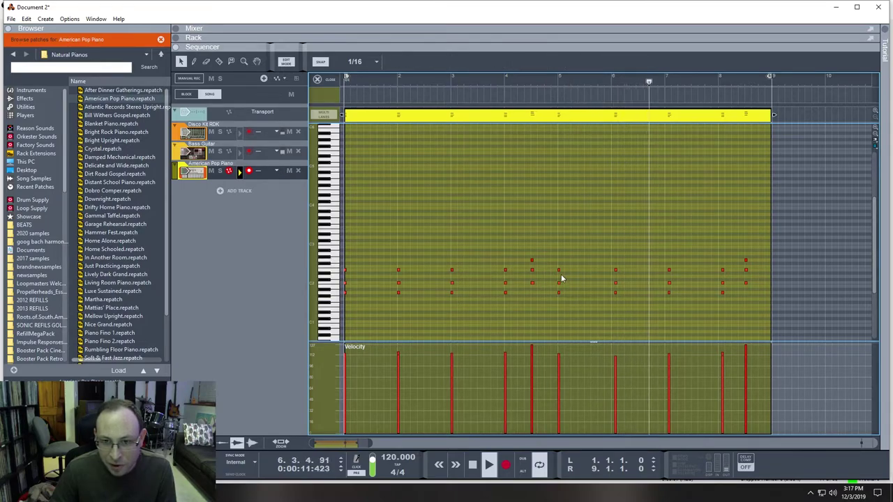
{"action": "left_click_drag", "start_coordinate": [605, 258], "coordinate": [732, 311]}
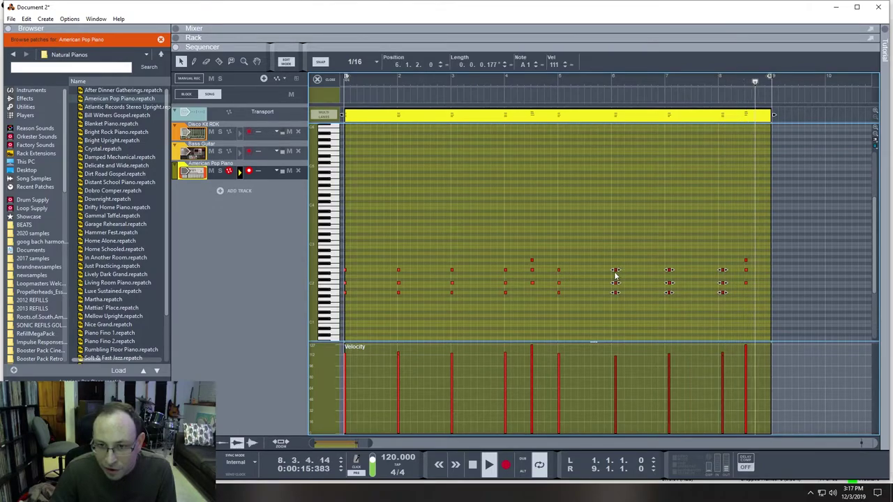
{"action": "left_click_drag", "start_coordinate": [615, 270], "coordinate": [612, 272]}
{"action": "left_click", "coordinate": [634, 239]}
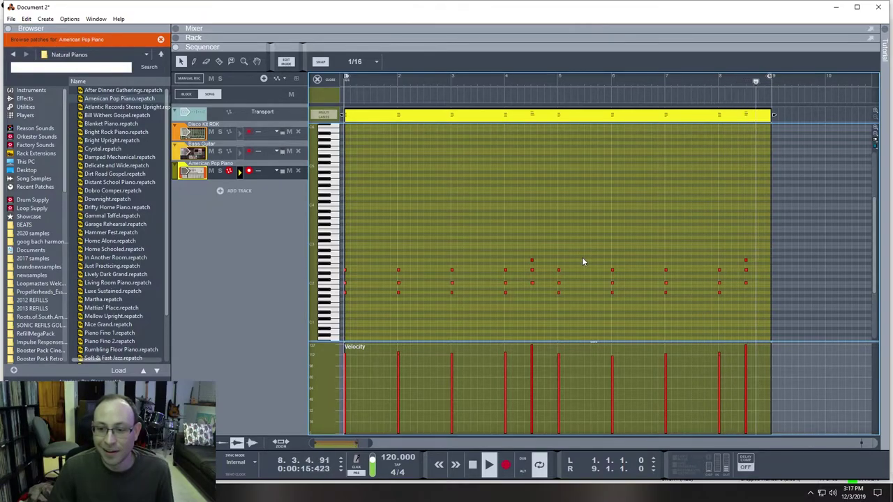
Step: Return to the full song arrangement and restart playback from the beginning
{"action": "key", "text": "ctrl+e"}
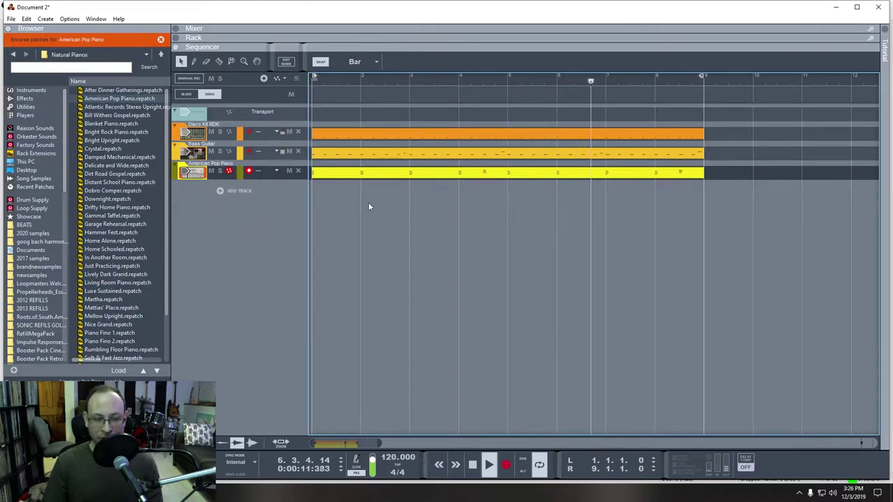
{"action": "key", "text": "Home"}
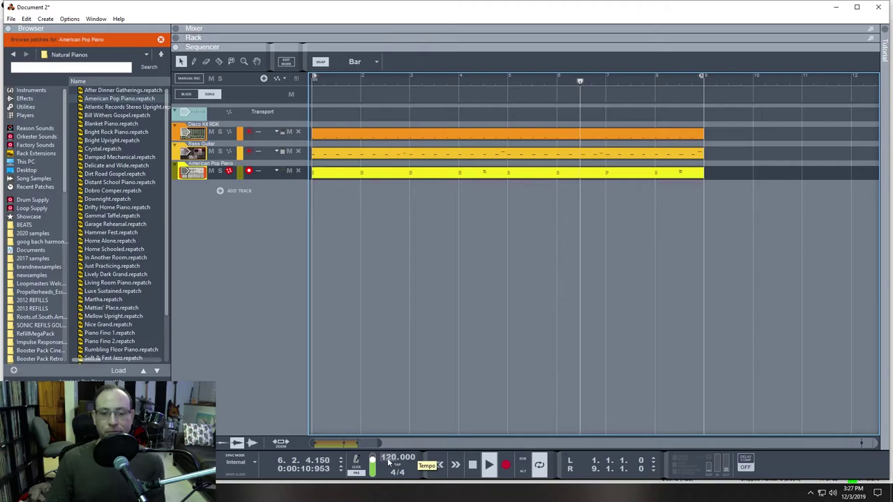
Step: Raise the song tempo from 120 to 143 BPM
{"action": "mouse_move", "coordinate": [395, 462]}
{"action": "left_mouse_down"}
{"action": "mouse_move", "coordinate": [396, 499]}
{"action": "mouse_move", "coordinate": [395, 466]}
{"action": "left_mouse_up"}
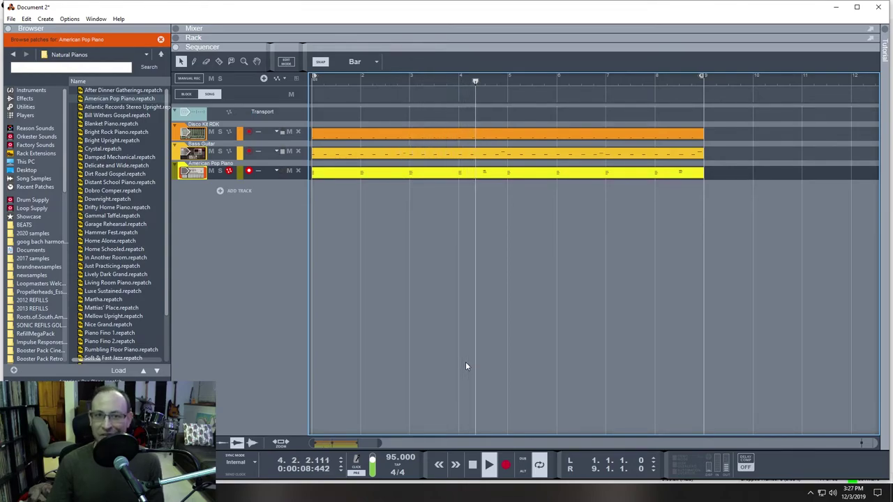
{"action": "left_click_drag", "start_coordinate": [398, 461], "coordinate": [431, 371]}
{"action": "right_click", "coordinate": [431, 371]}
{"action": "left_click", "coordinate": [398, 398]}
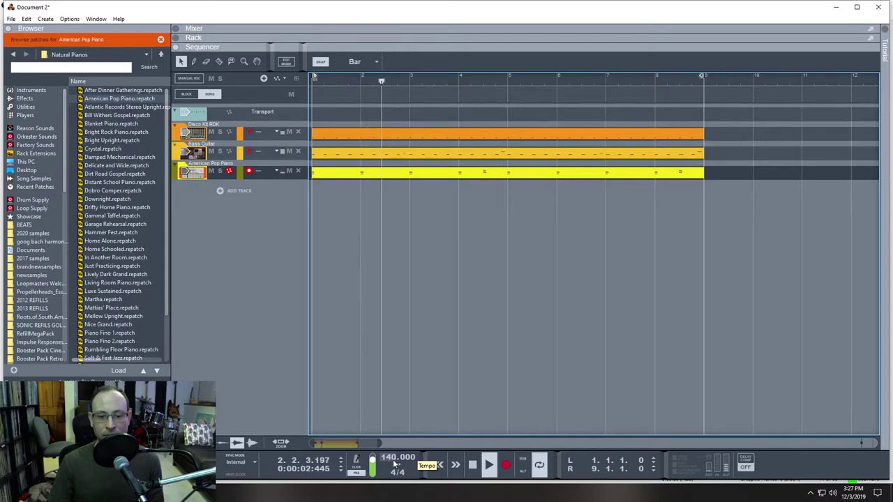
Step: Leave patch browsing for the piano track so the browser offers Natural Pianos patches
{"action": "scroll", "coordinate": [394, 464], "scroll_direction": "up", "scroll_amount": 2}
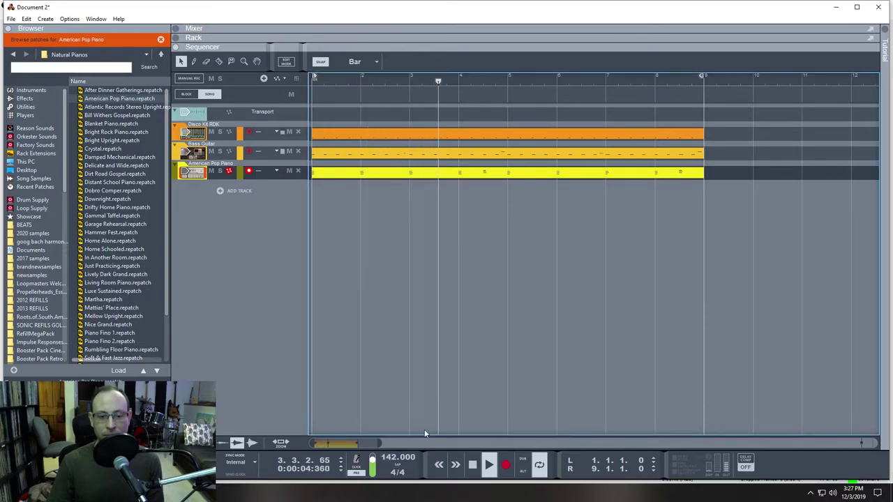
{"action": "scroll", "coordinate": [396, 457], "scroll_direction": "up", "scroll_amount": 1}
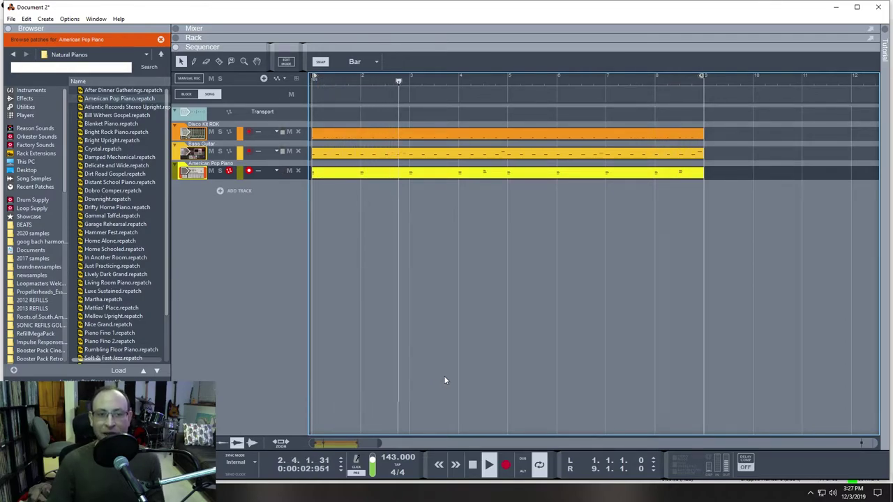
{"action": "left_click", "coordinate": [278, 241]}
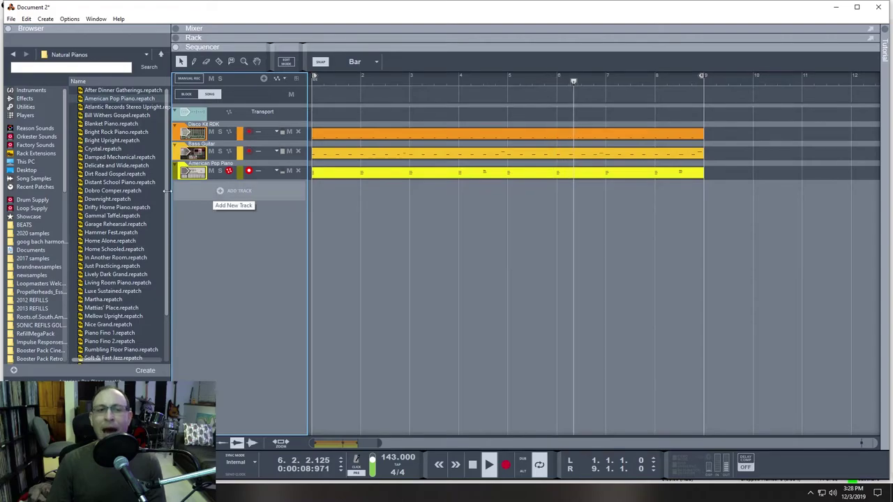
Step: Add a Malström Graintable Synthesizer from Instruments as a Vesper track below the piano
{"action": "left_click", "coordinate": [31, 90]}
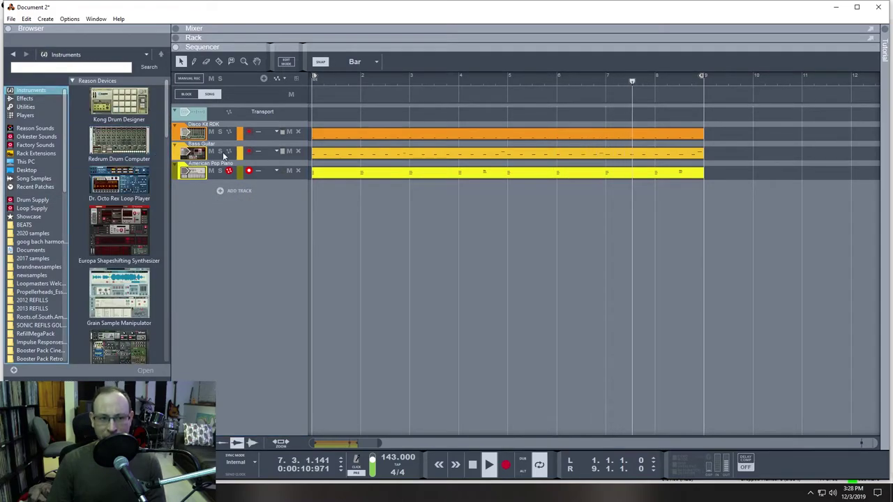
{"action": "scroll", "coordinate": [167, 146], "scroll_direction": "down", "scroll_amount": 2}
{"action": "scroll", "coordinate": [167, 140], "scroll_direction": "down", "scroll_amount": 1}
{"action": "scroll", "coordinate": [166, 131], "scroll_direction": "up", "scroll_amount": 3}
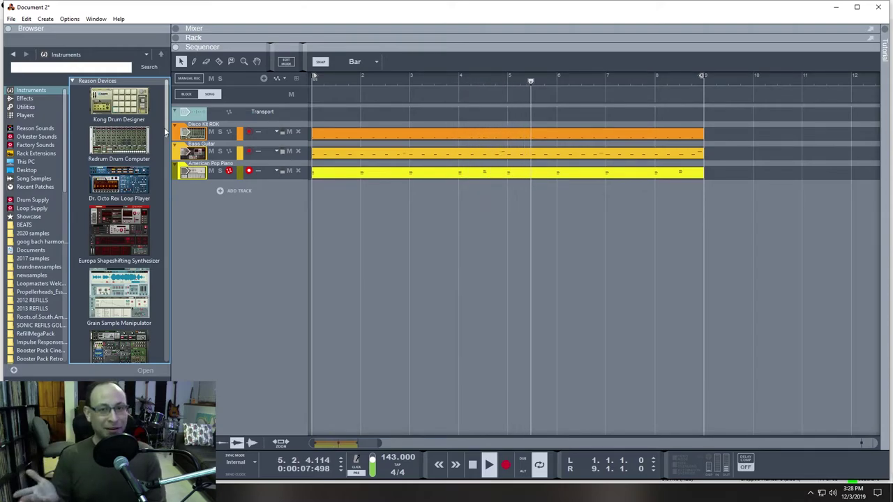
{"action": "left_click", "coordinate": [158, 134]}
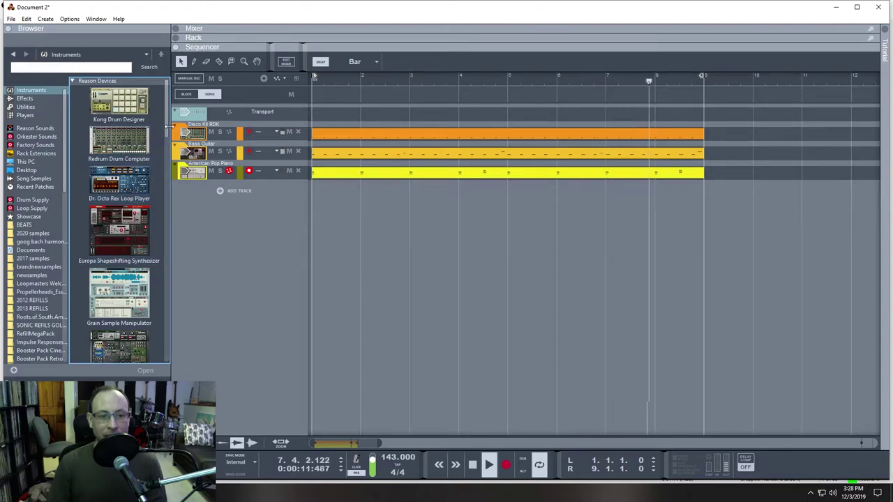
{"action": "scroll", "coordinate": [140, 174], "scroll_direction": "down", "scroll_amount": 3}
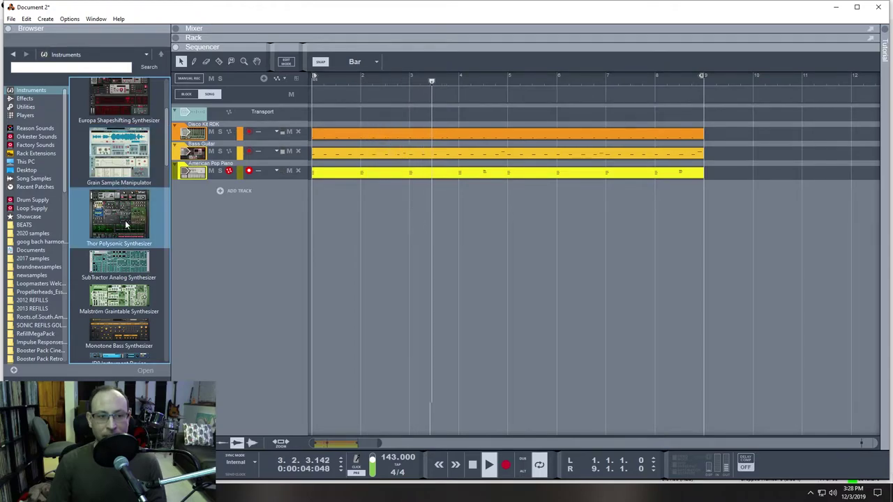
{"action": "scroll", "coordinate": [127, 225], "scroll_direction": "down", "scroll_amount": 2}
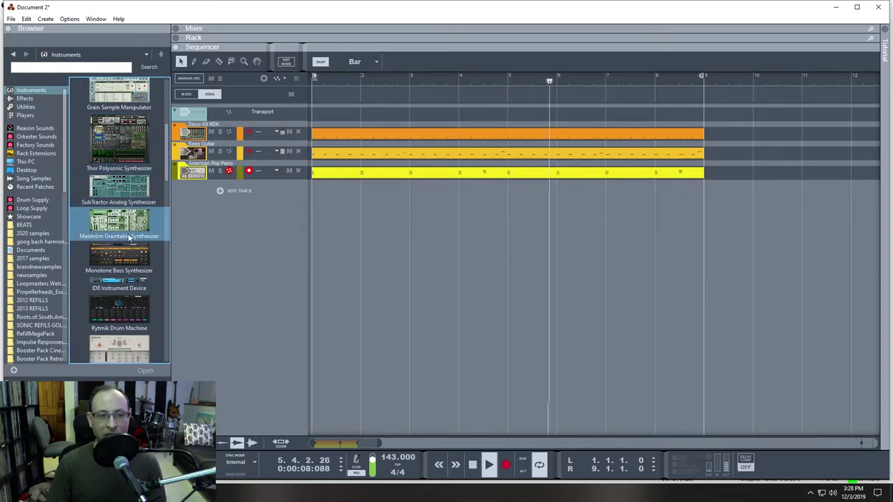
{"action": "left_click_drag", "start_coordinate": [120, 222], "coordinate": [253, 206]}
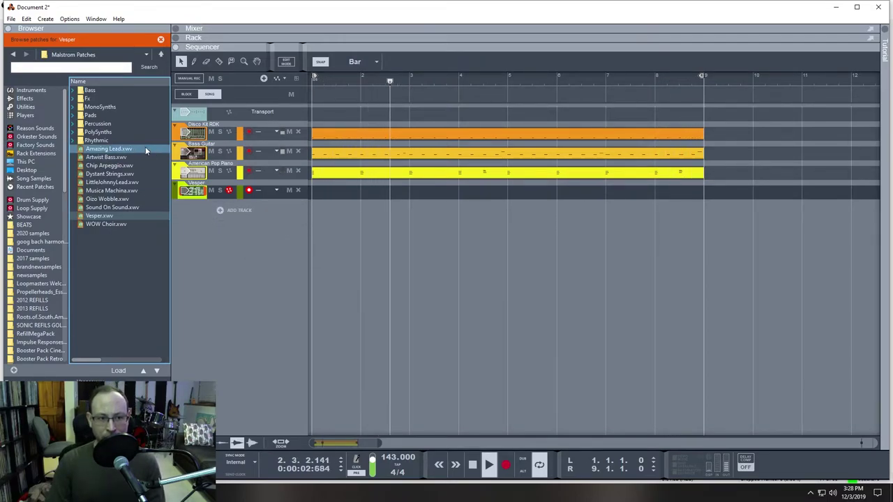
Step: Load the Coals of Fire.xwv patch from the Malström Pads folder and rewind to bar 1
{"action": "left_click", "coordinate": [72, 116]}
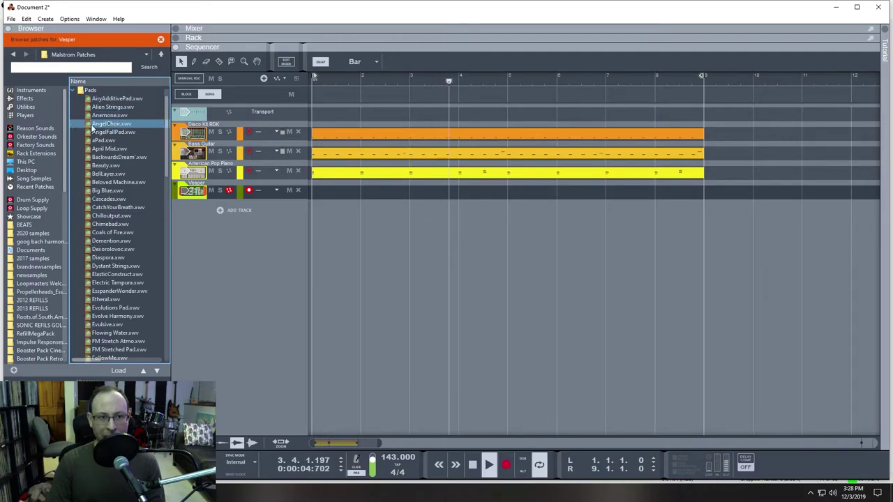
{"action": "left_click", "coordinate": [124, 235]}
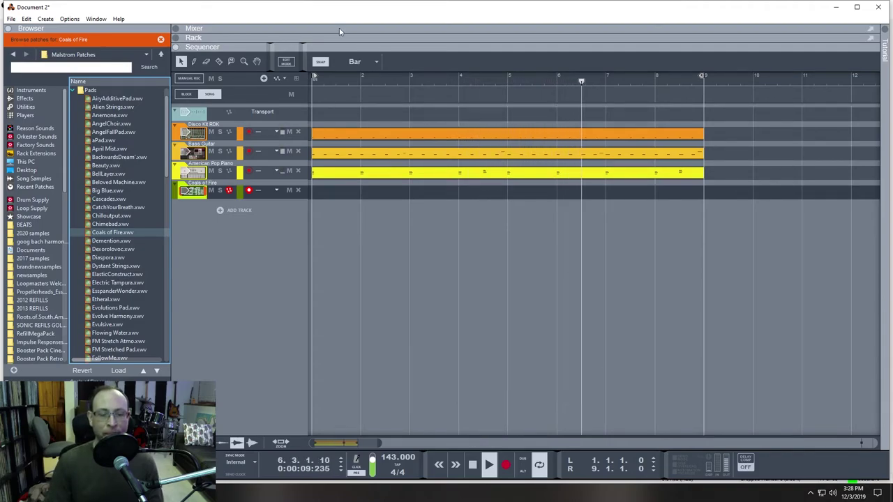
{"action": "left_click", "coordinate": [347, 81]}
{"action": "left_click", "coordinate": [333, 81]}
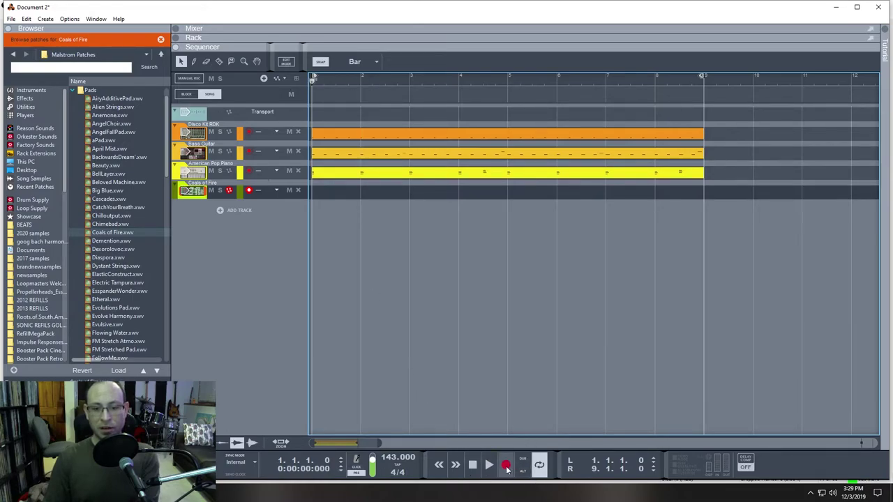
Step: Record an eight-bar sustained pad part with mod wheel movement on the Coals of Fire track
{"action": "key", "text": "space"}
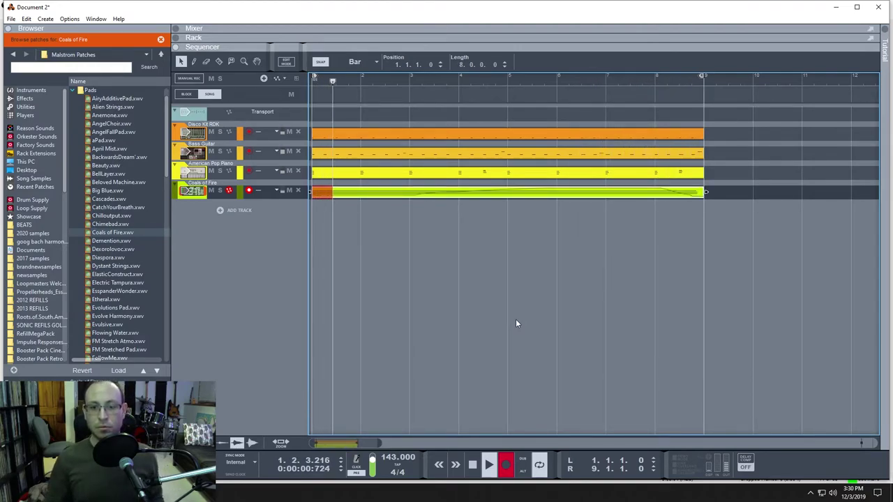
{"action": "left_click", "coordinate": [472, 465]}
{"action": "double_click", "coordinate": [495, 195]}
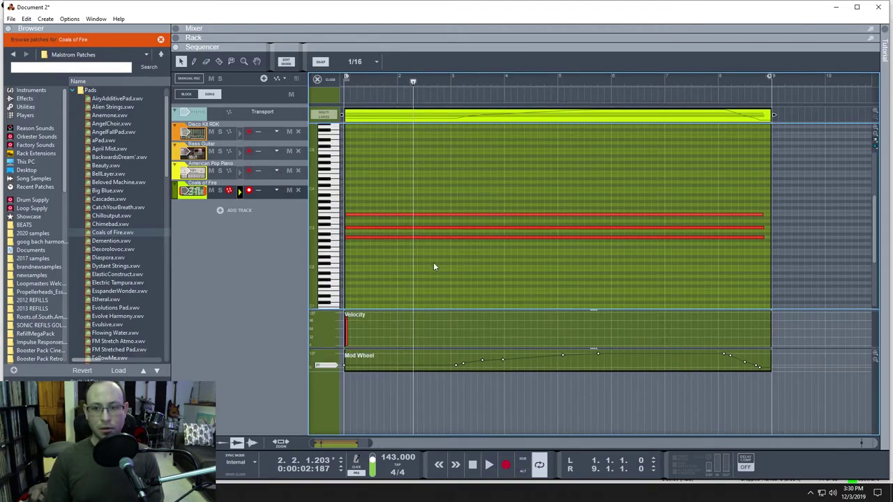
{"action": "left_click_drag", "start_coordinate": [434, 265], "coordinate": [407, 203]}
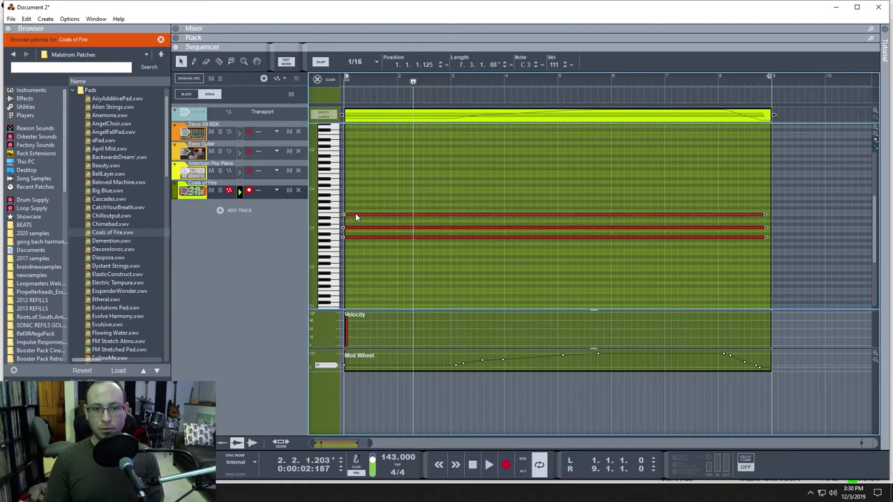
{"action": "left_click_drag", "start_coordinate": [355, 218], "coordinate": [347, 220]}
{"action": "left_click", "coordinate": [433, 273]}
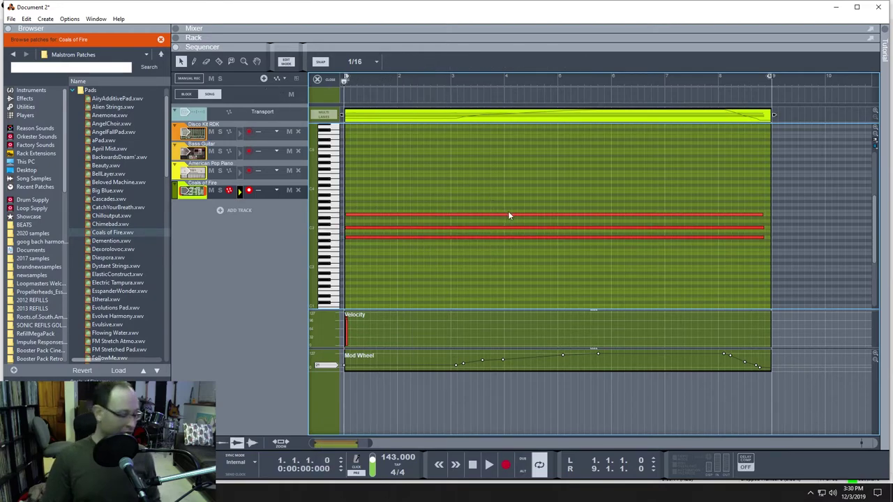
{"action": "key", "text": "Tab"}
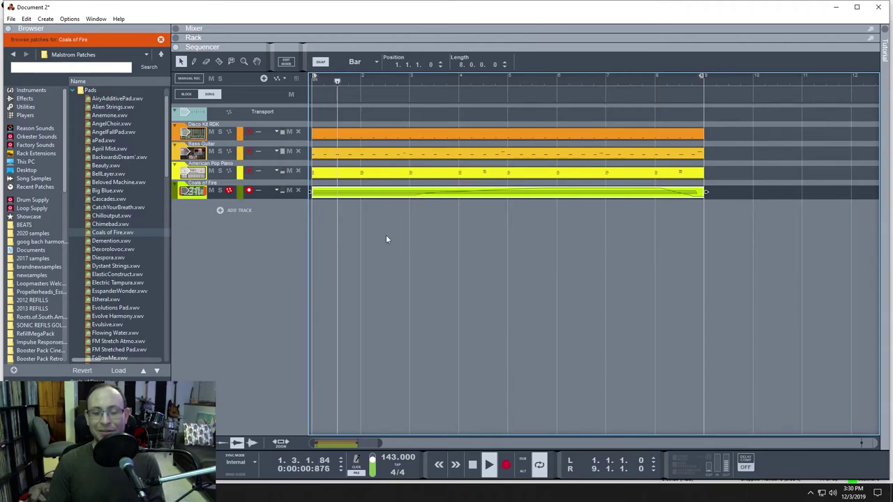
{"action": "double_click", "coordinate": [602, 193]}
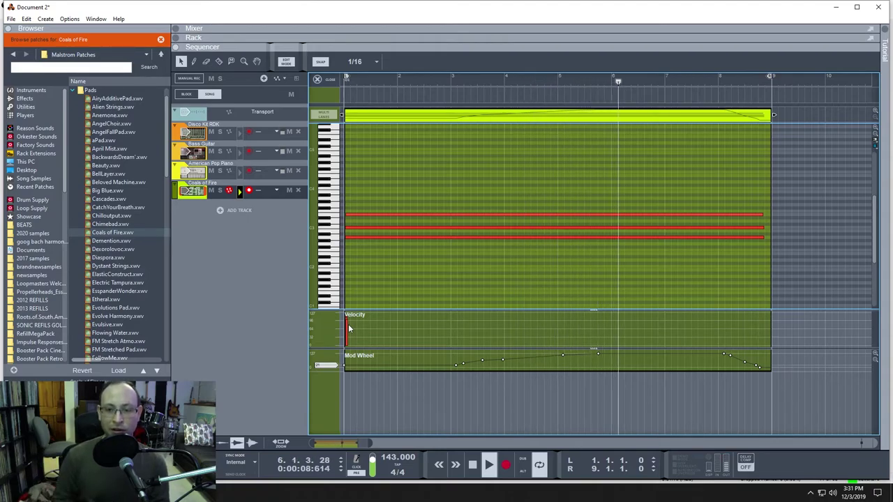
{"action": "left_click", "coordinate": [365, 81]}
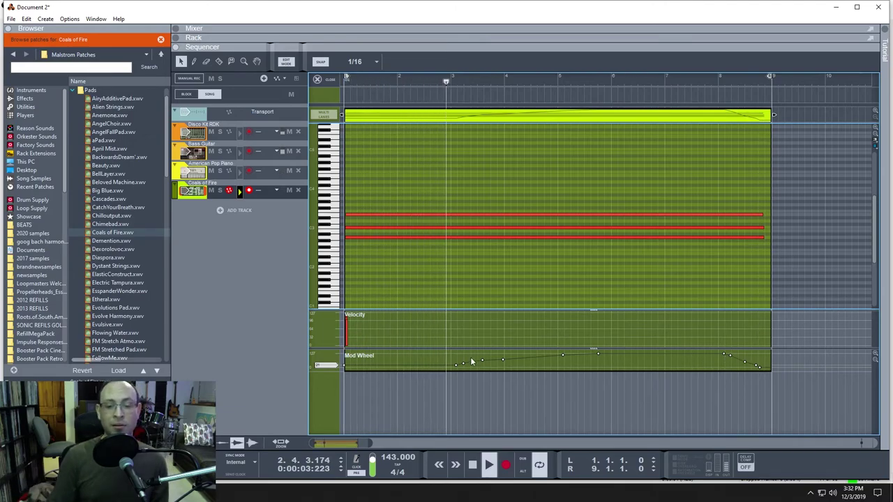
Step: Add Mod Wheel points near bars 7–8 dipping to 55 and 45, then show the mixer
{"action": "left_click", "coordinate": [562, 356]}
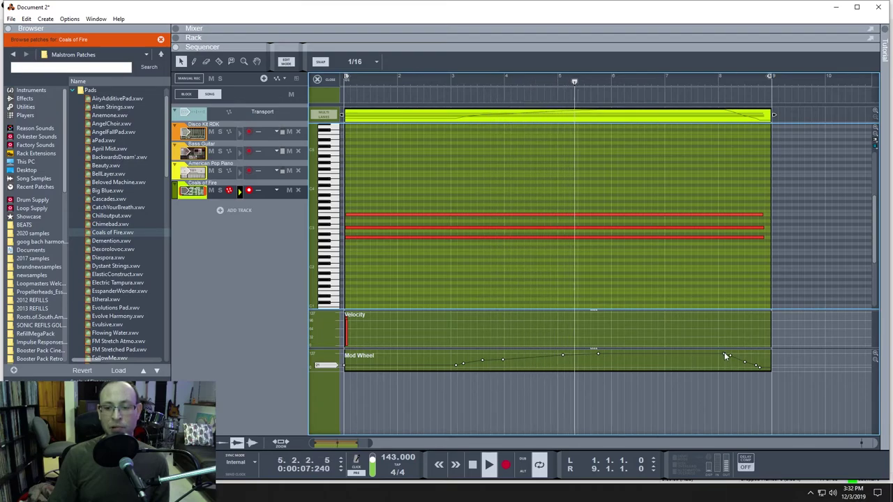
{"action": "left_click", "coordinate": [667, 356]}
{"action": "left_click_drag", "start_coordinate": [667, 355], "coordinate": [666, 363]}
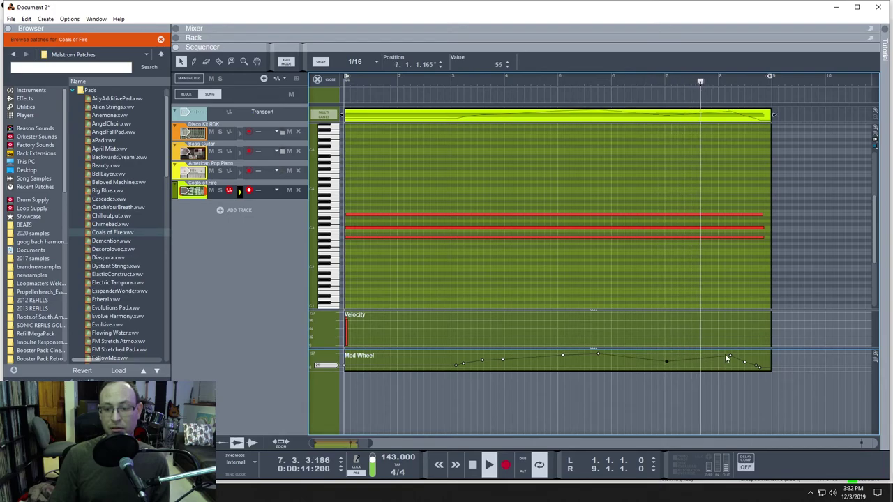
{"action": "left_click_drag", "start_coordinate": [728, 357], "coordinate": [722, 360]}
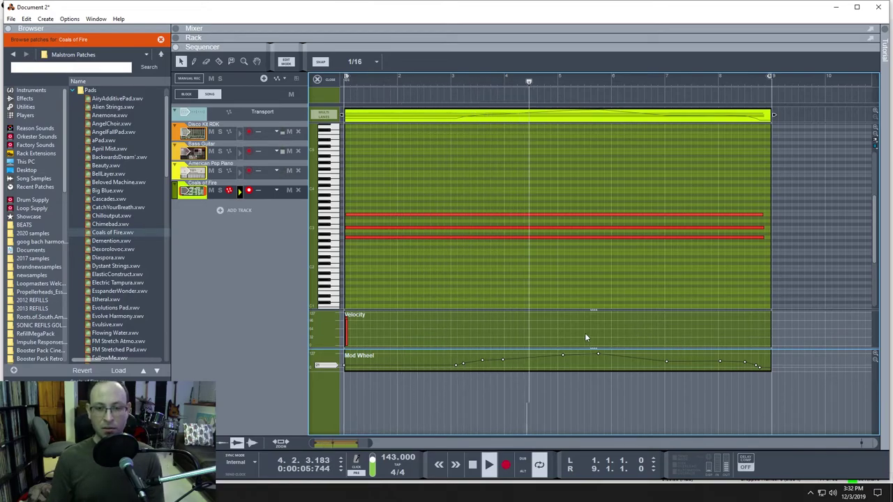
{"action": "key", "text": "F5"}
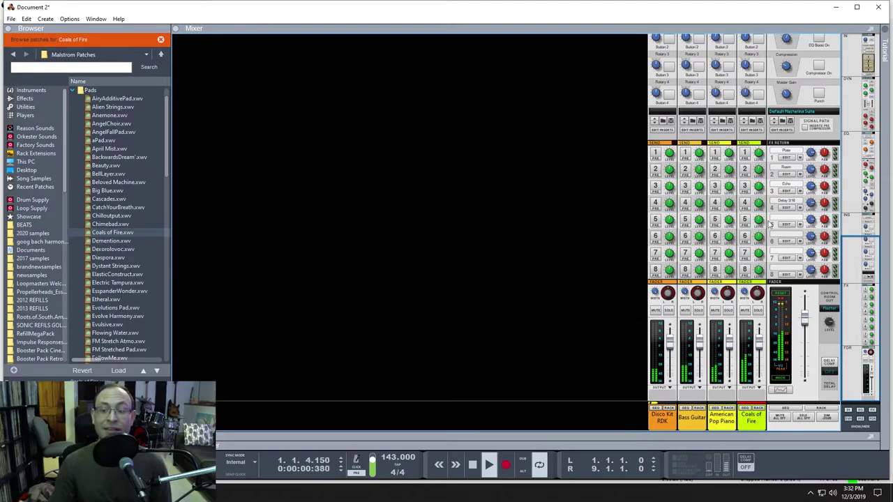
{"action": "scroll", "coordinate": [670, 220], "scroll_direction": "up", "scroll_amount": 10}
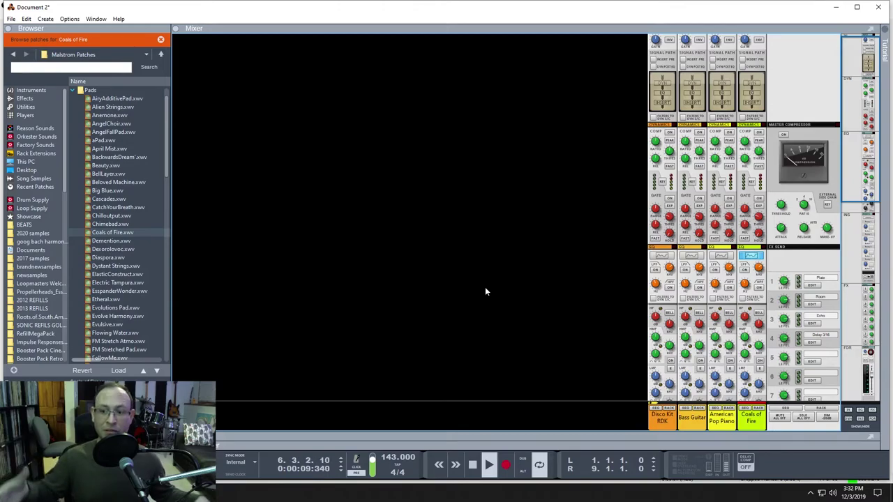
{"action": "scroll", "coordinate": [502, 279], "scroll_direction": "down", "scroll_amount": 10}
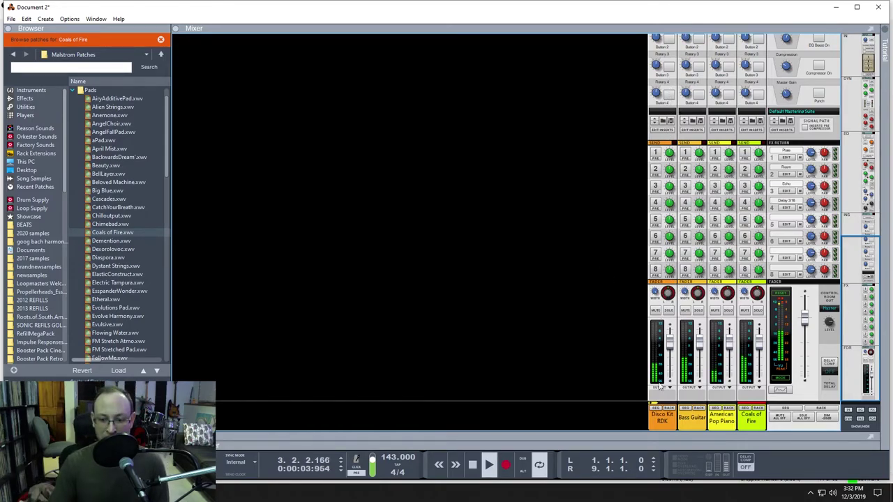
{"action": "scroll", "coordinate": [662, 268], "scroll_direction": "up", "scroll_amount": 10}
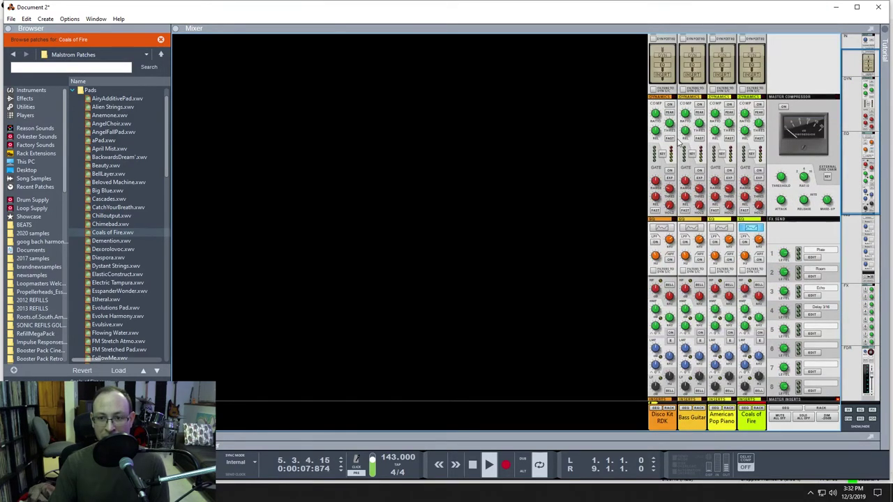
{"action": "scroll", "coordinate": [654, 102], "scroll_direction": "up", "scroll_amount": 2}
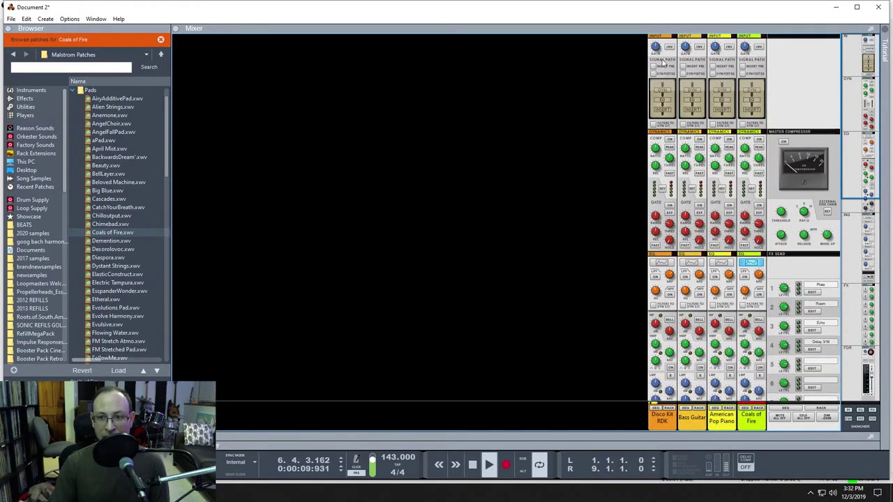
{"action": "scroll", "coordinate": [669, 73], "scroll_direction": "down", "scroll_amount": 15}
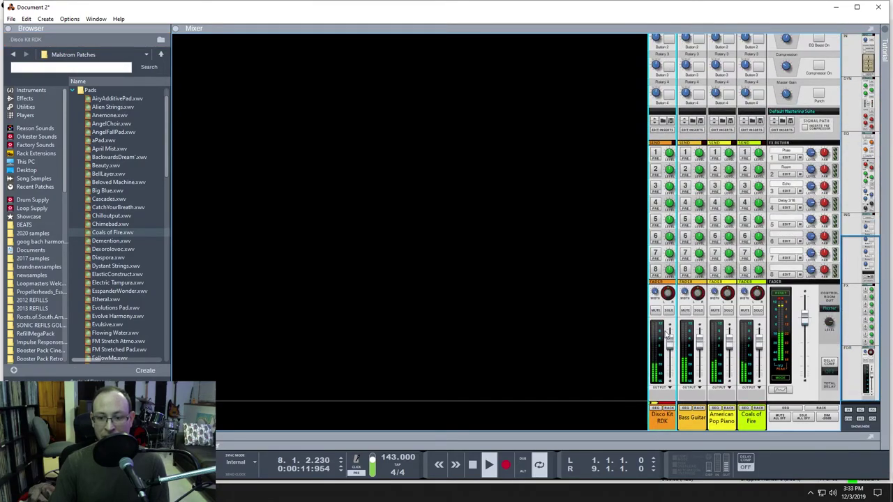
Step: Solo the Bass Guitar channel after briefly trying a Disco Kit RDK solo
{"action": "left_click", "coordinate": [669, 311]}
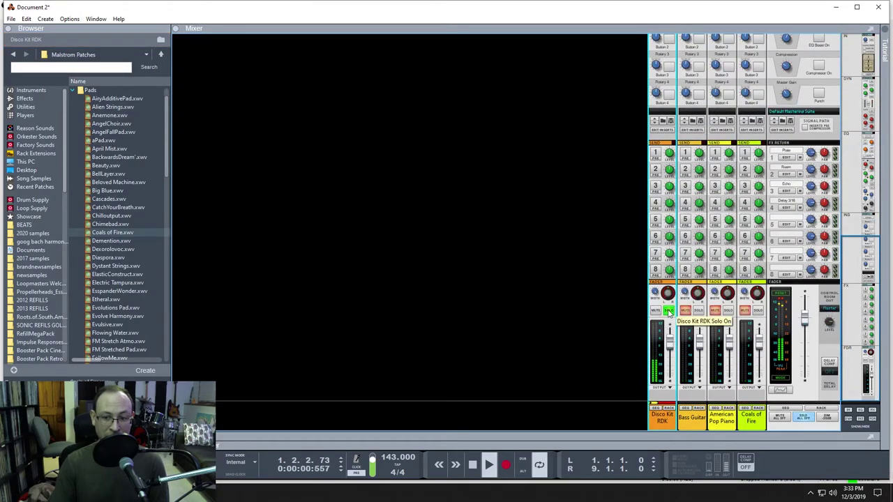
{"action": "left_click", "coordinate": [668, 310]}
{"action": "left_click", "coordinate": [699, 312]}
{"action": "left_click", "coordinate": [700, 311]}
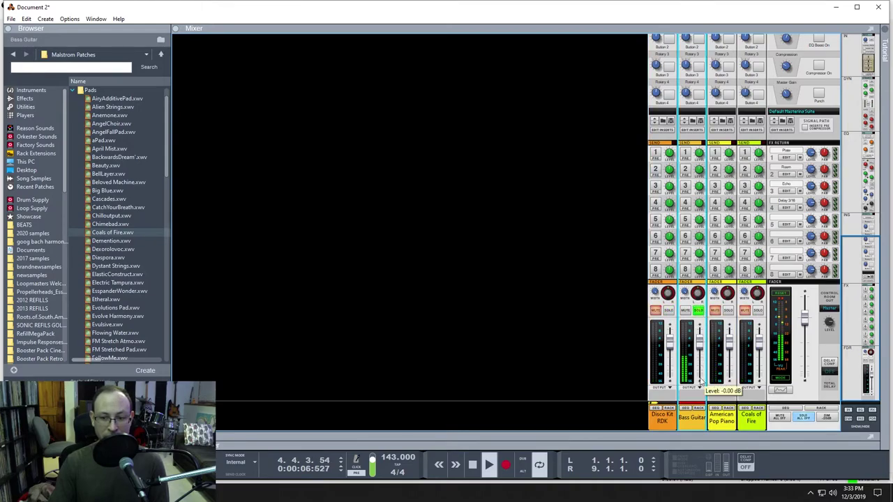
{"action": "left_click", "coordinate": [697, 311]}
{"action": "left_click", "coordinate": [701, 313]}
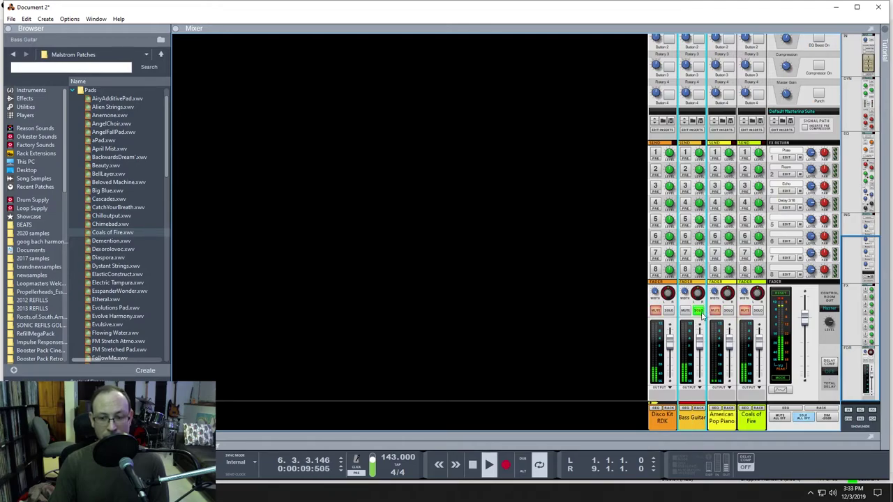
Step: Rename the Bass Guitar channel to BASS
{"action": "double_click", "coordinate": [691, 420]}
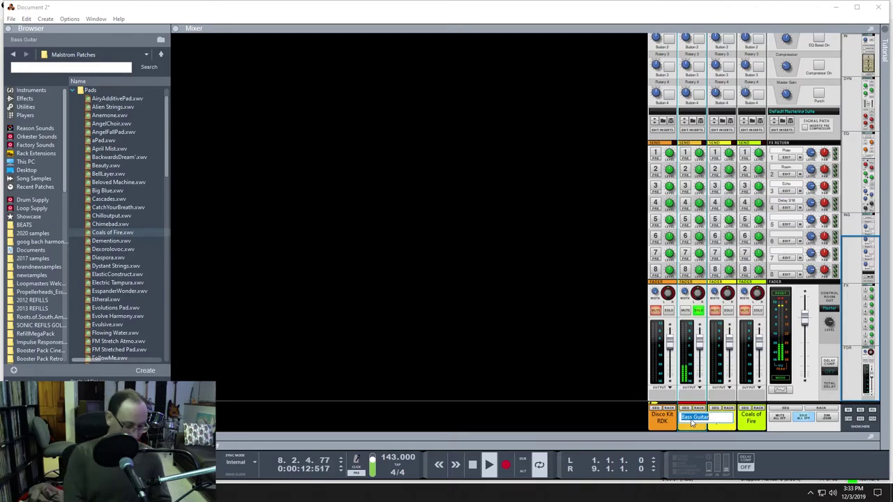
{"action": "type", "text": "BASS"}
{"action": "key", "text": "Return"}
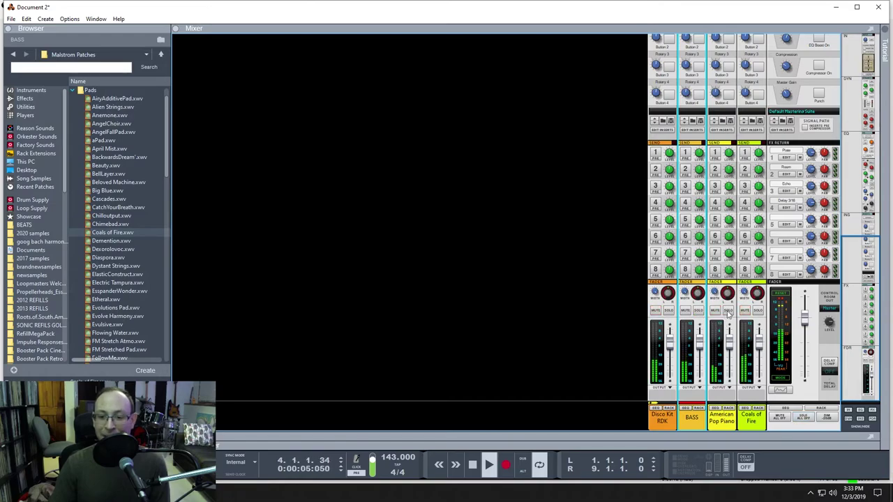
Step: Solo the American Pop Piano, then the Coals of Fire channel, and scroll to its strip
{"action": "left_click", "coordinate": [727, 310]}
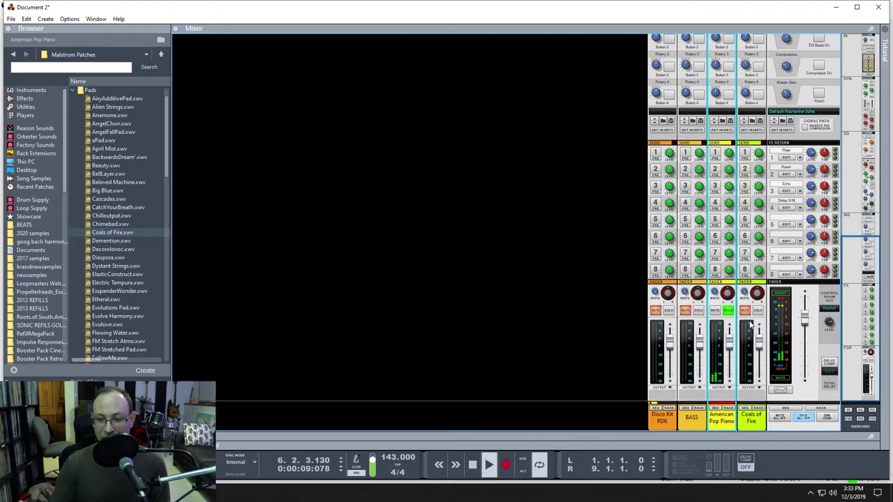
{"action": "left_click", "coordinate": [759, 312]}
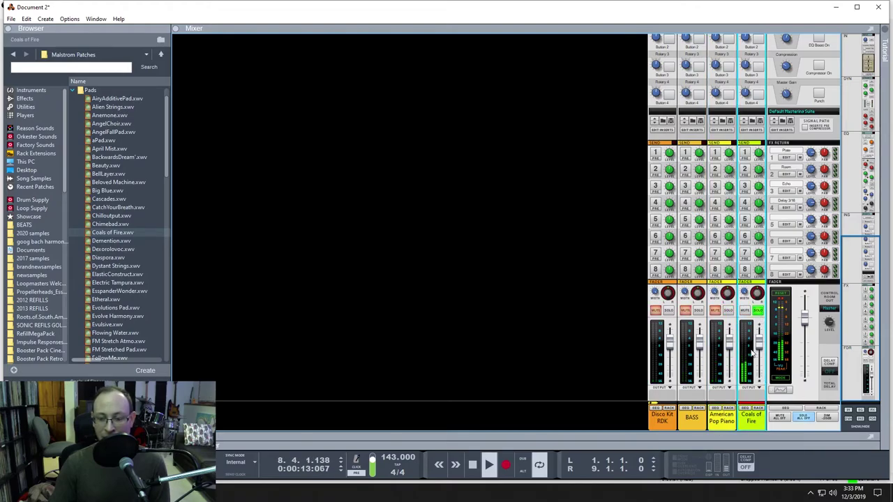
{"action": "scroll", "coordinate": [747, 370], "scroll_direction": "up", "scroll_amount": 10}
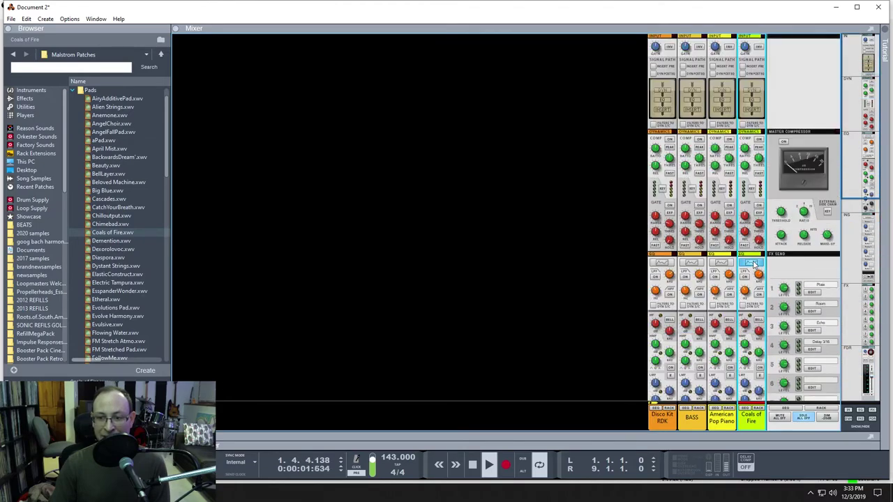
{"action": "left_click_drag", "start_coordinate": [846, 165], "coordinate": [858, 89]}
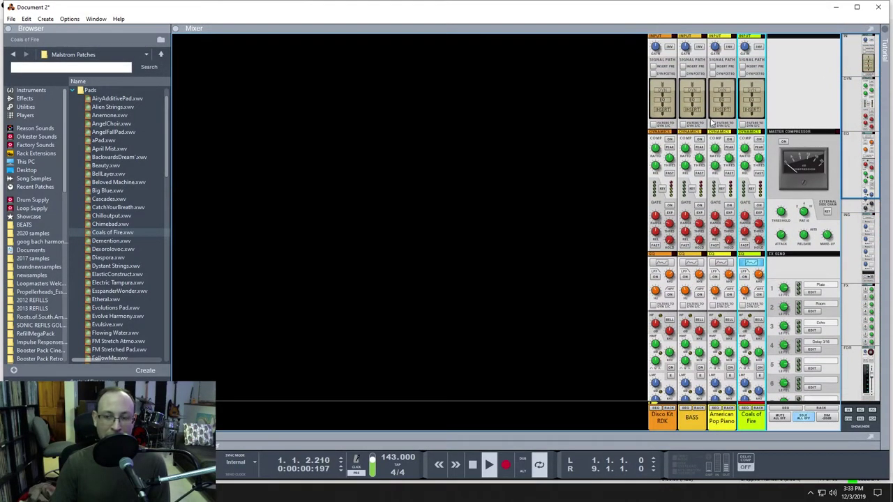
{"action": "scroll", "coordinate": [751, 140], "scroll_direction": "down", "scroll_amount": 10}
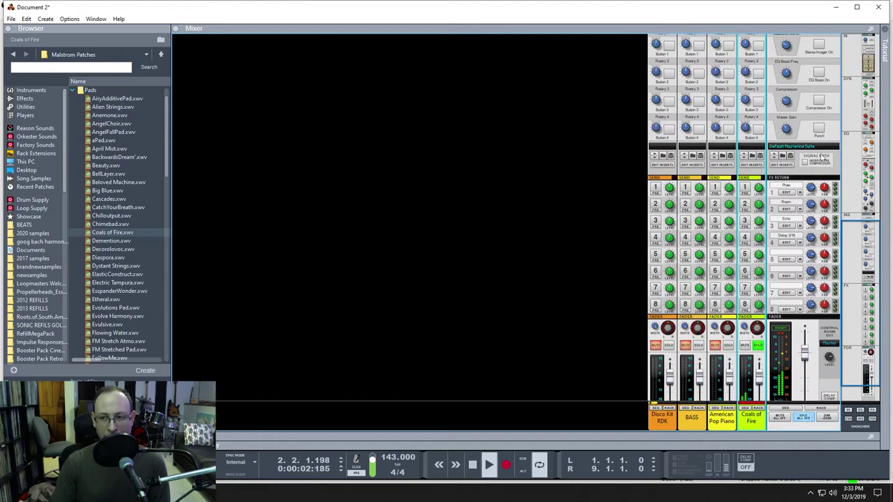
{"action": "left_click_drag", "start_coordinate": [865, 266], "coordinate": [876, 75]}
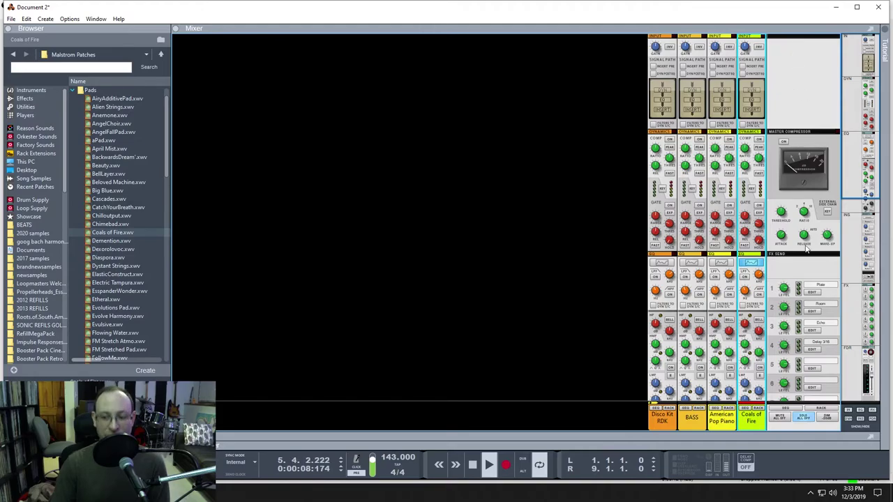
{"action": "scroll", "coordinate": [808, 254], "scroll_direction": "down", "scroll_amount": 10}
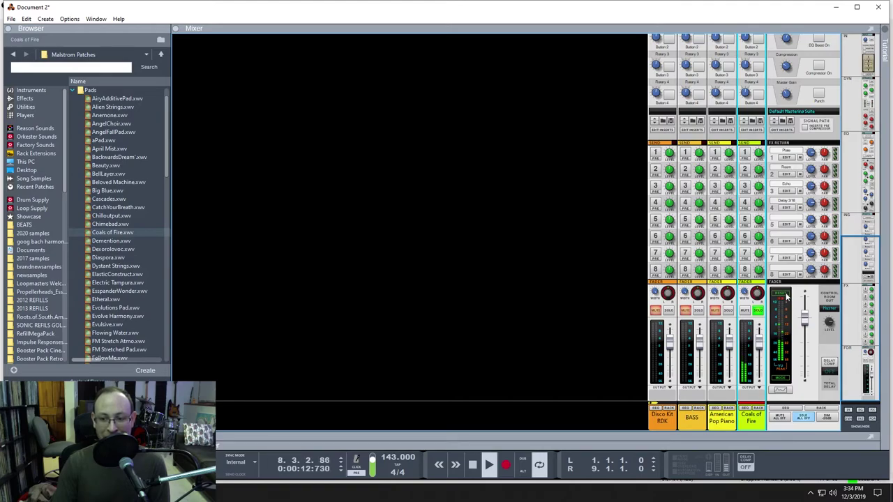
{"action": "left_click", "coordinate": [786, 293]}
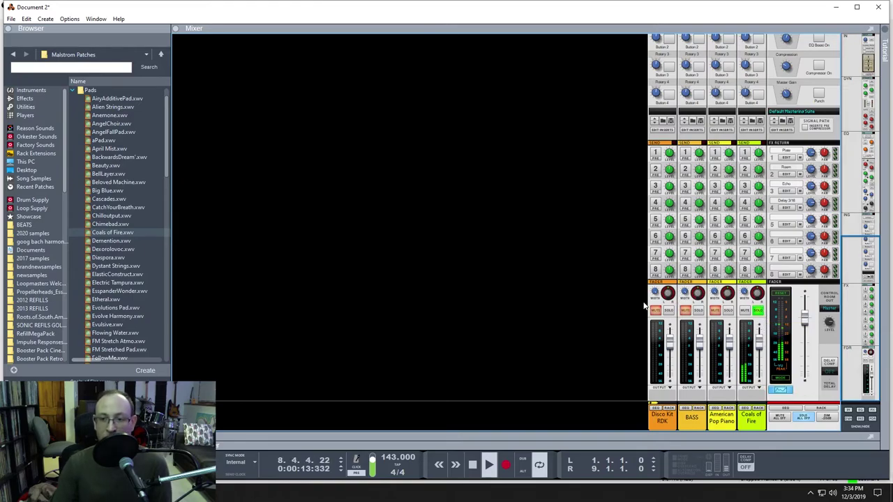
{"action": "scroll", "coordinate": [605, 312], "scroll_direction": "up", "scroll_amount": 10}
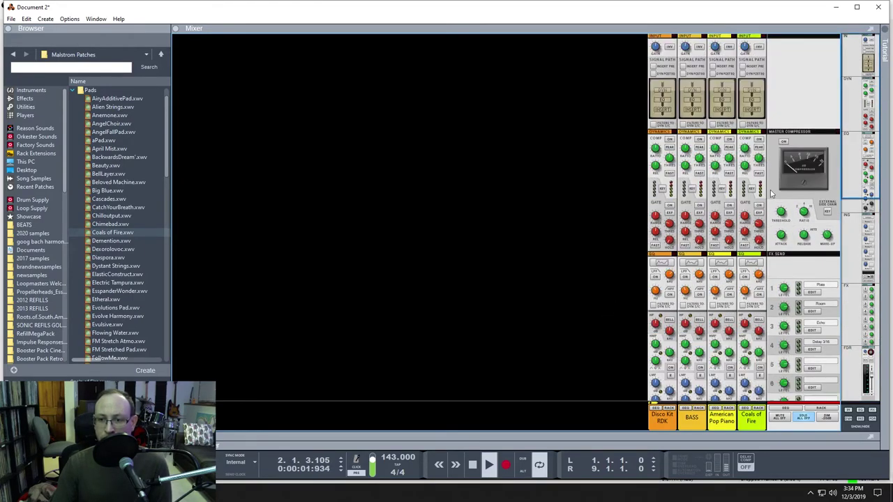
{"action": "scroll", "coordinate": [754, 222], "scroll_direction": "down", "scroll_amount": 8}
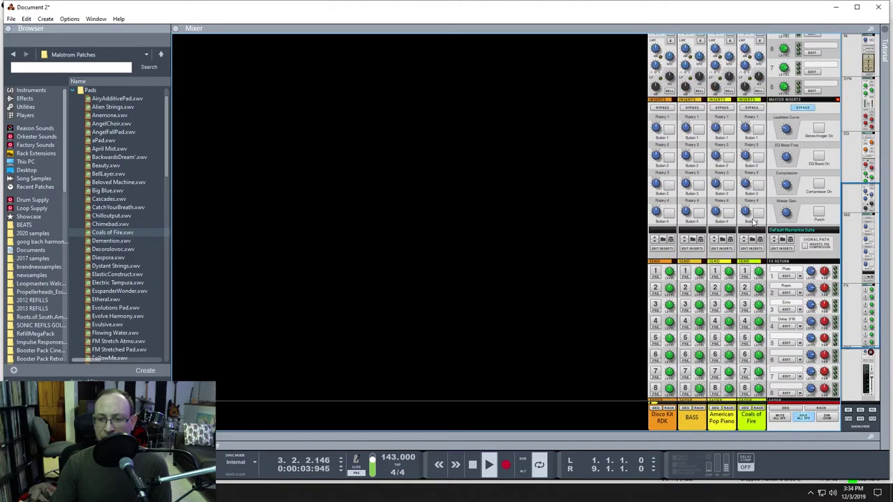
{"action": "scroll", "coordinate": [753, 211], "scroll_direction": "up", "scroll_amount": 8}
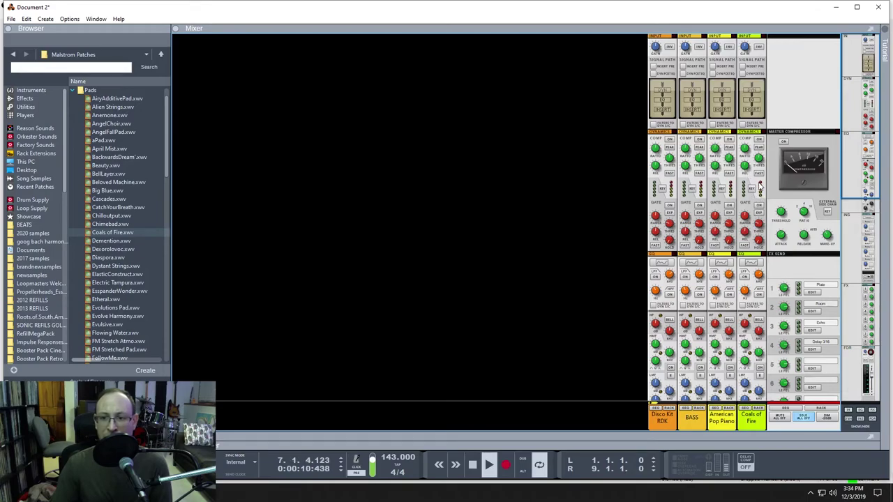
{"action": "left_click", "coordinate": [761, 142]}
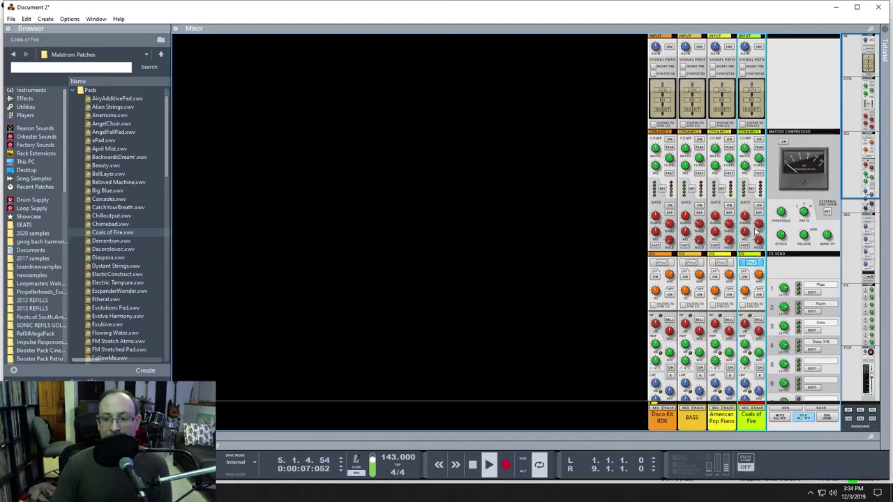
{"action": "scroll", "coordinate": [758, 247], "scroll_direction": "down", "scroll_amount": 2}
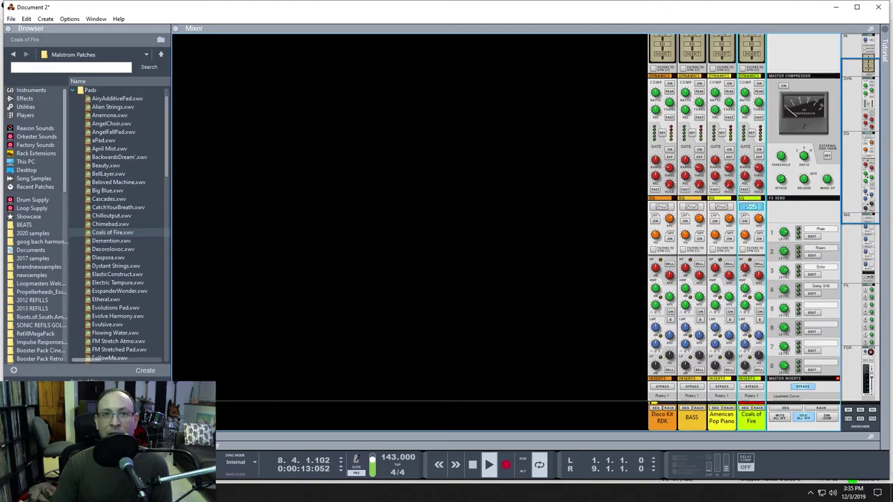
Step: Open the Coals of Fire Spectrum EQ, reposition it over the mixer, then close it
{"action": "left_click", "coordinate": [751, 207]}
{"action": "left_click_drag", "start_coordinate": [522, 92], "coordinate": [397, 140]}
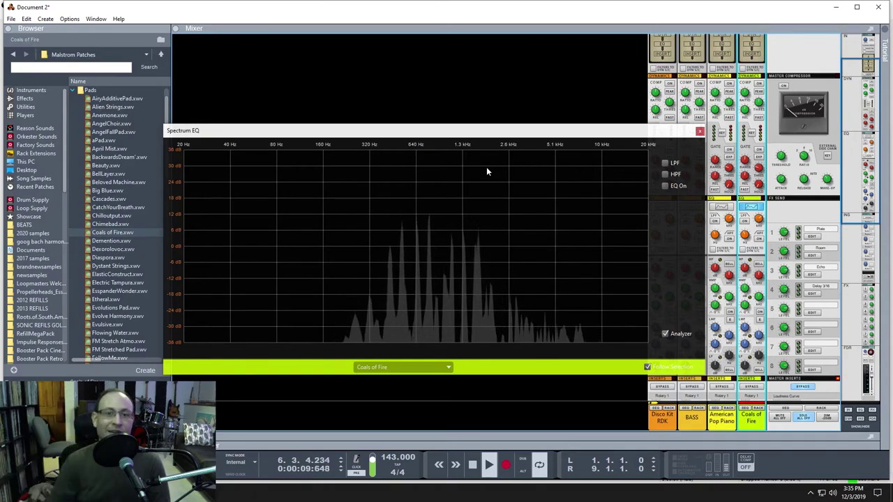
{"action": "left_click_drag", "start_coordinate": [409, 134], "coordinate": [408, 82]}
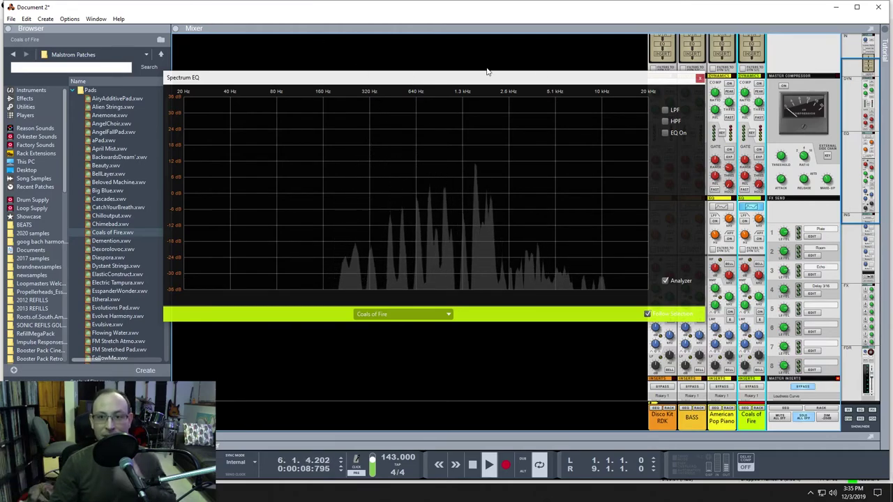
{"action": "left_click", "coordinate": [700, 77]}
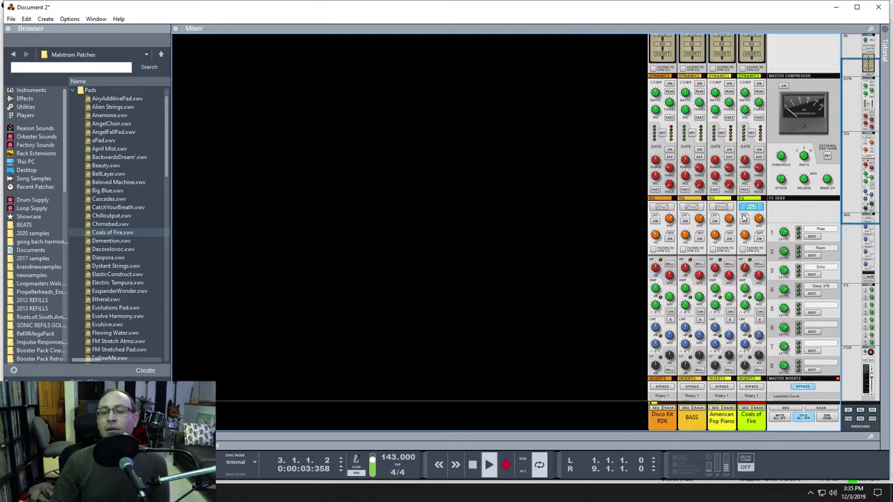
{"action": "scroll", "coordinate": [752, 256], "scroll_direction": "down", "scroll_amount": 2}
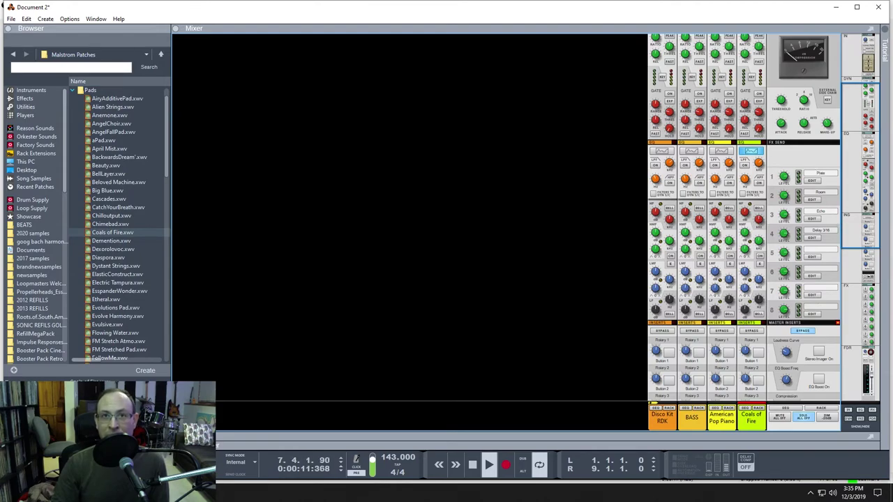
{"action": "key", "text": "F2"}
{"action": "left_click_drag", "start_coordinate": [528, 31], "coordinate": [442, 110]}
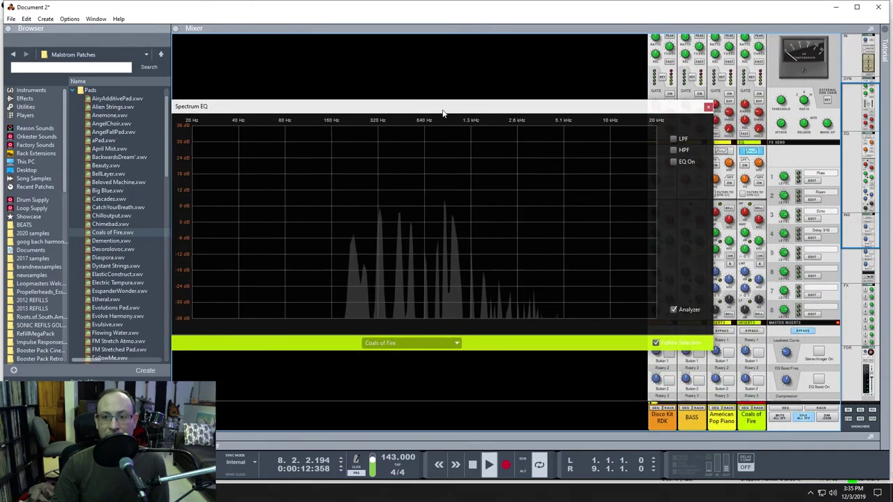
{"action": "left_click", "coordinate": [671, 162]}
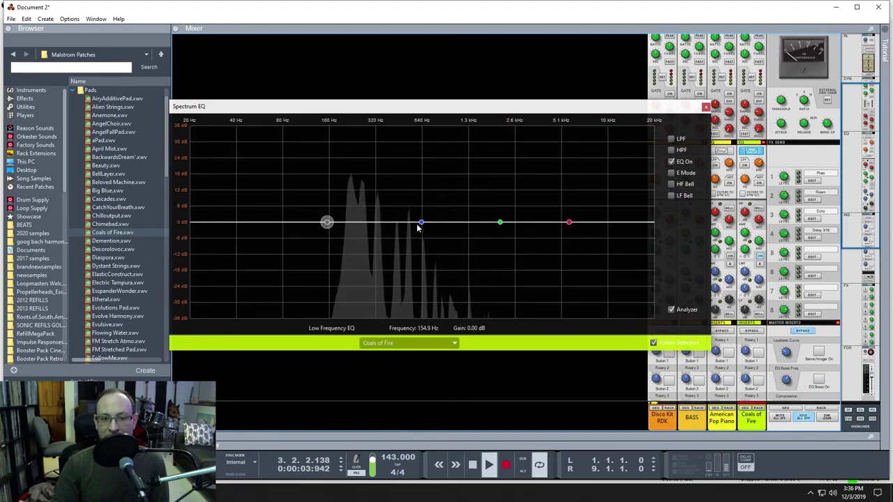
{"action": "mouse_move", "coordinate": [420, 224]}
{"action": "left_mouse_down"}
{"action": "mouse_move", "coordinate": [402, 159]}
{"action": "mouse_move", "coordinate": [423, 183]}
{"action": "mouse_move", "coordinate": [422, 230]}
{"action": "left_mouse_up"}
{"action": "left_click", "coordinate": [569, 222]}
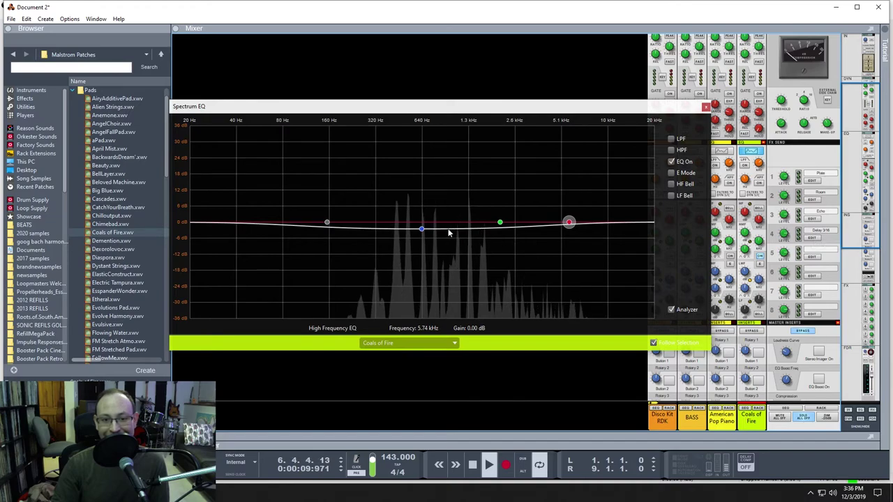
{"action": "left_click_drag", "start_coordinate": [422, 229], "coordinate": [420, 207]}
{"action": "left_click", "coordinate": [568, 223]}
{"action": "left_click", "coordinate": [671, 161]}
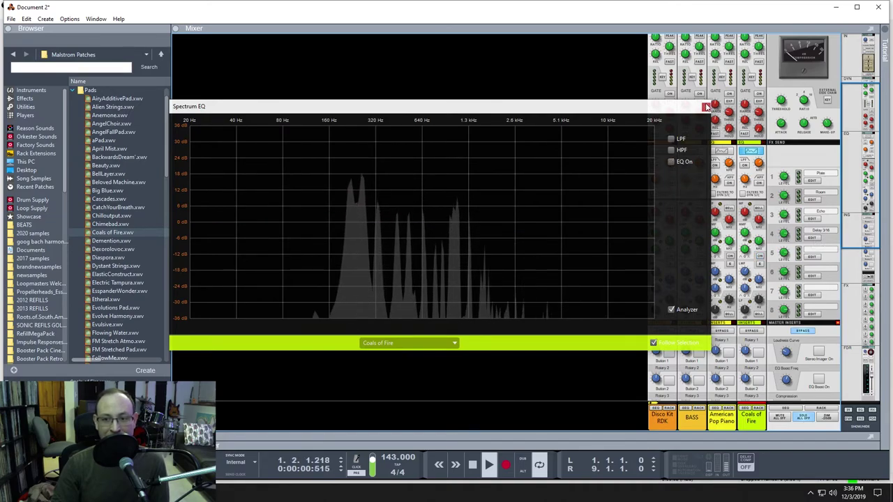
{"action": "left_click", "coordinate": [751, 152]}
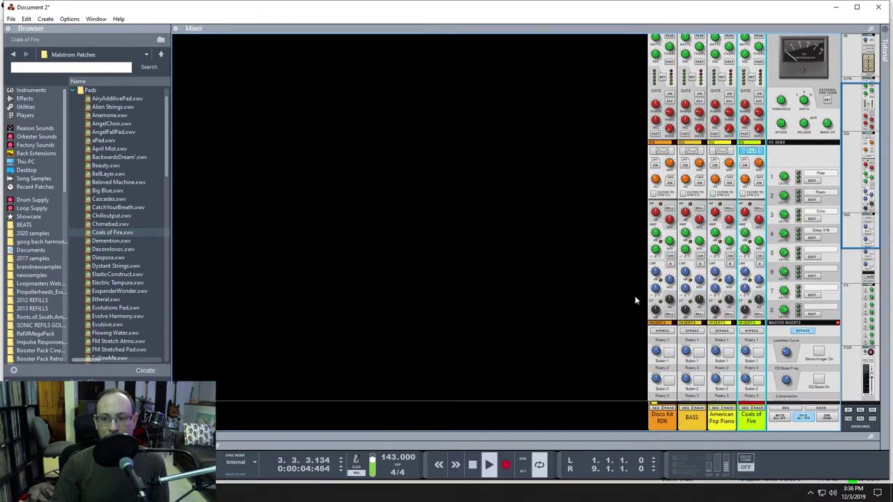
{"action": "scroll", "coordinate": [799, 293], "scroll_direction": "down", "scroll_amount": 2}
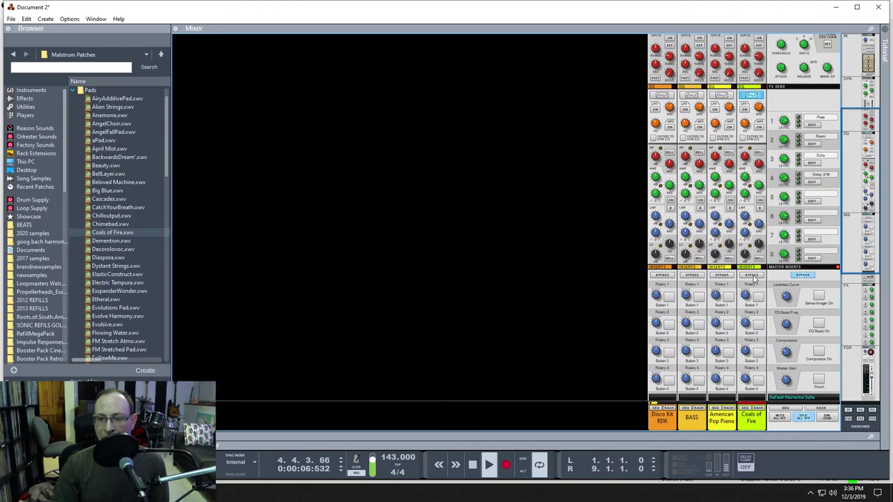
{"action": "scroll", "coordinate": [768, 279], "scroll_direction": "down", "scroll_amount": 3}
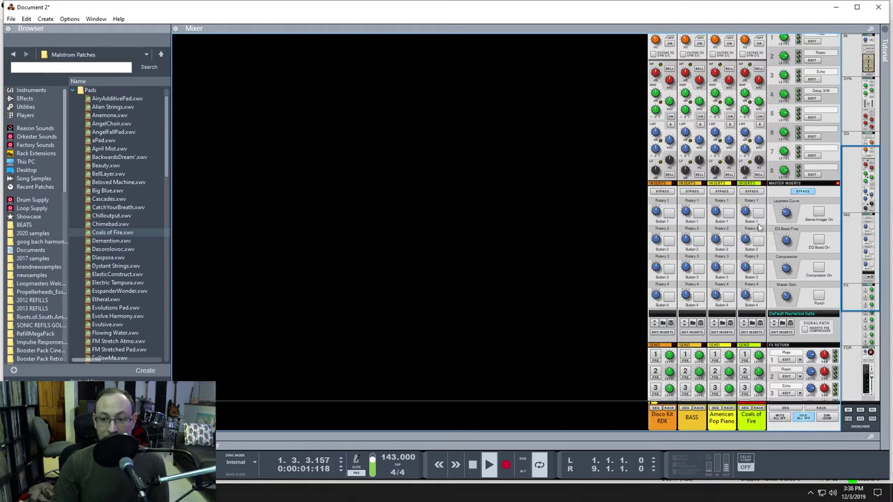
{"action": "scroll", "coordinate": [765, 256], "scroll_direction": "down", "scroll_amount": 2}
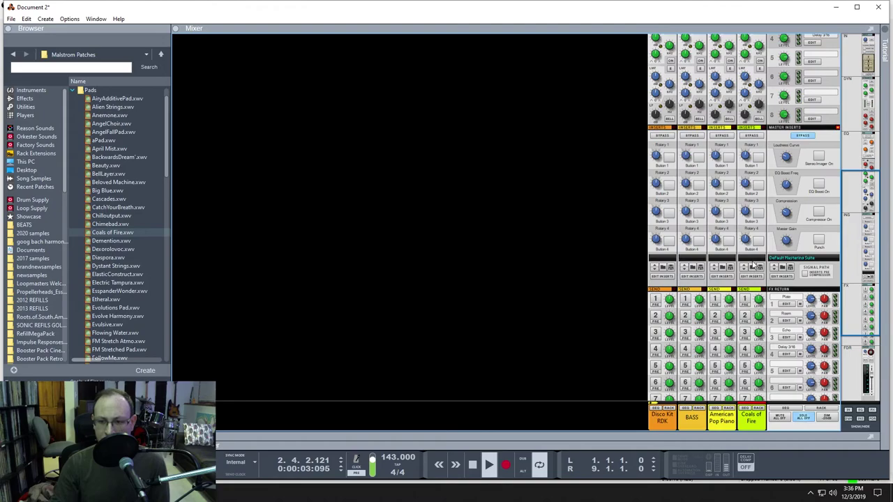
{"action": "scroll", "coordinate": [754, 267], "scroll_direction": "down", "scroll_amount": 3}
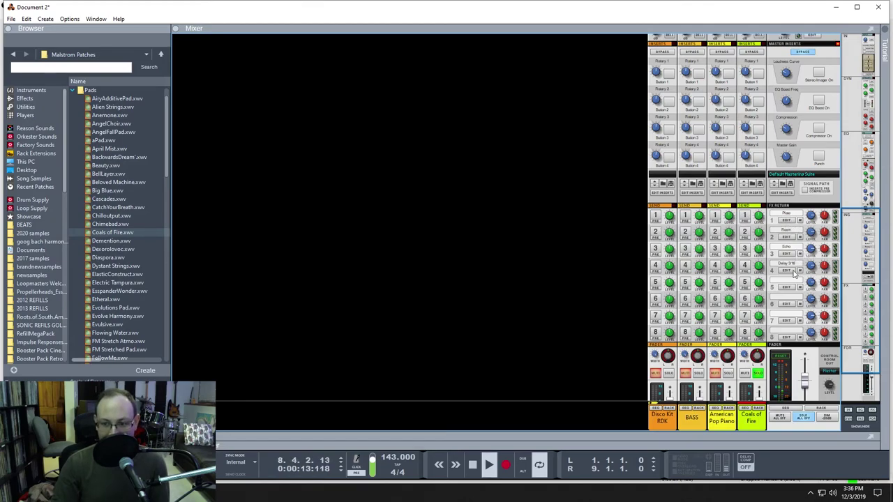
Step: Send the Coals of Fire pad to the Room and Plate returns, leaving Echo and Delay 3/16 off
{"action": "left_click", "coordinate": [744, 249]}
{"action": "left_click", "coordinate": [744, 267]}
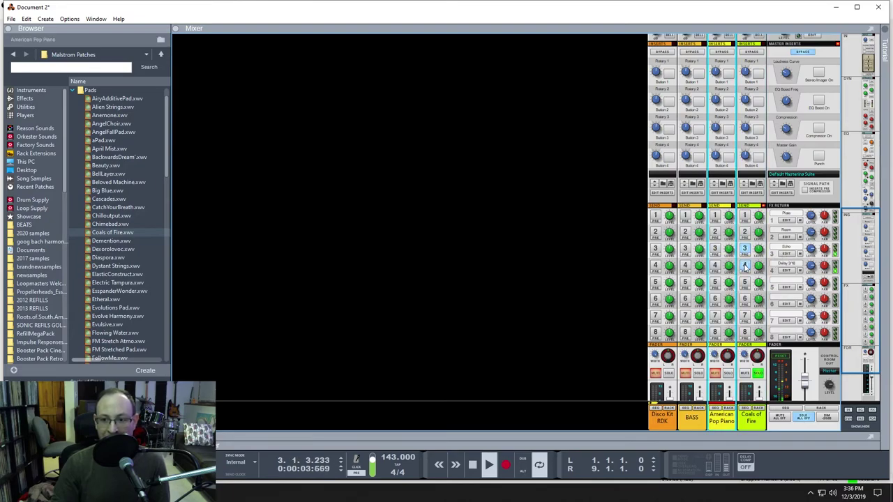
{"action": "left_click", "coordinate": [745, 267]}
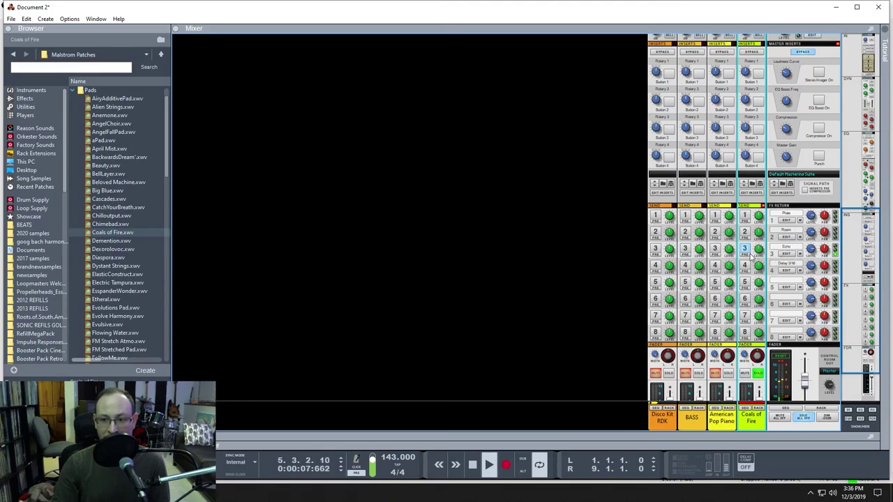
{"action": "left_click", "coordinate": [745, 249]}
{"action": "left_click", "coordinate": [745, 267]}
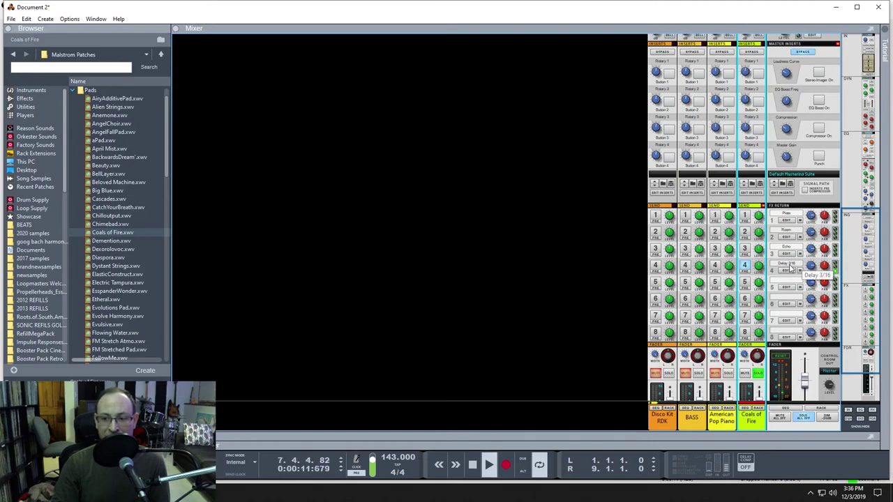
{"action": "left_click", "coordinate": [746, 271]}
{"action": "left_click", "coordinate": [744, 232]}
{"action": "left_click", "coordinate": [744, 215]}
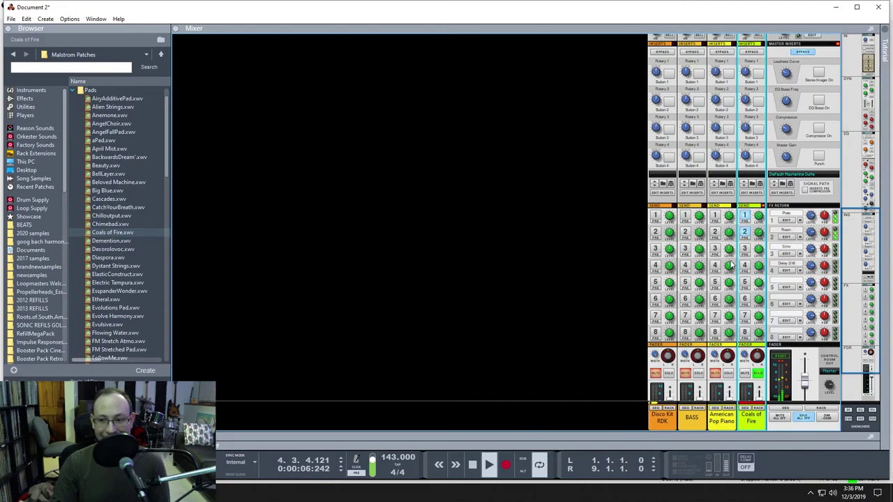
{"action": "scroll", "coordinate": [492, 346], "scroll_direction": "down", "scroll_amount": 3}
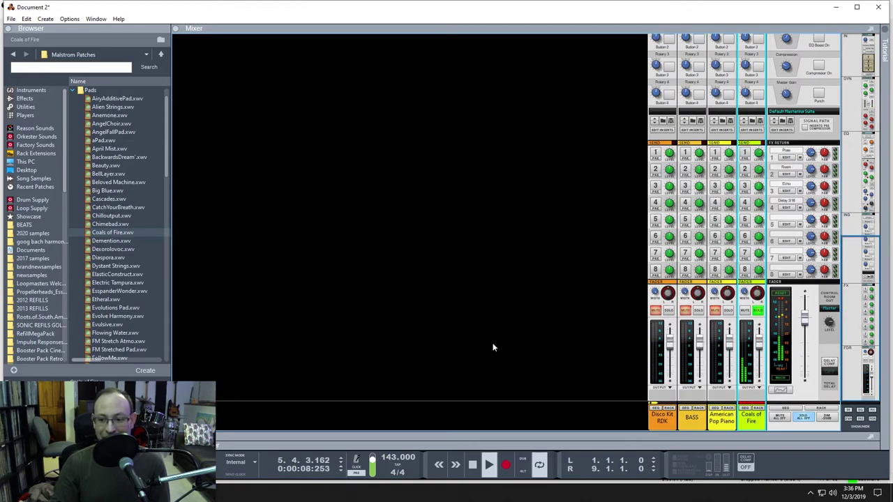
Step: Turn off the Coals of Fire solo, then select the master section and the Disco Kit RDK channel
{"action": "left_click", "coordinate": [758, 312]}
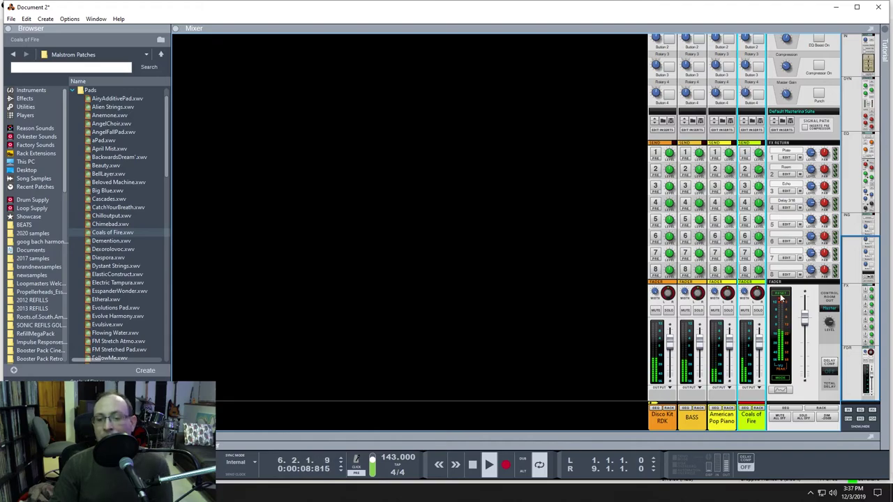
{"action": "left_click", "coordinate": [786, 298]}
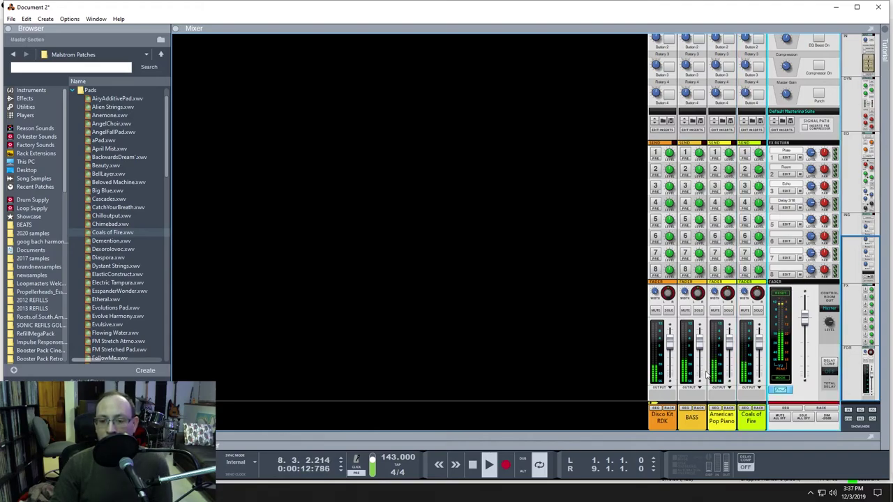
{"action": "left_click", "coordinate": [663, 418]}
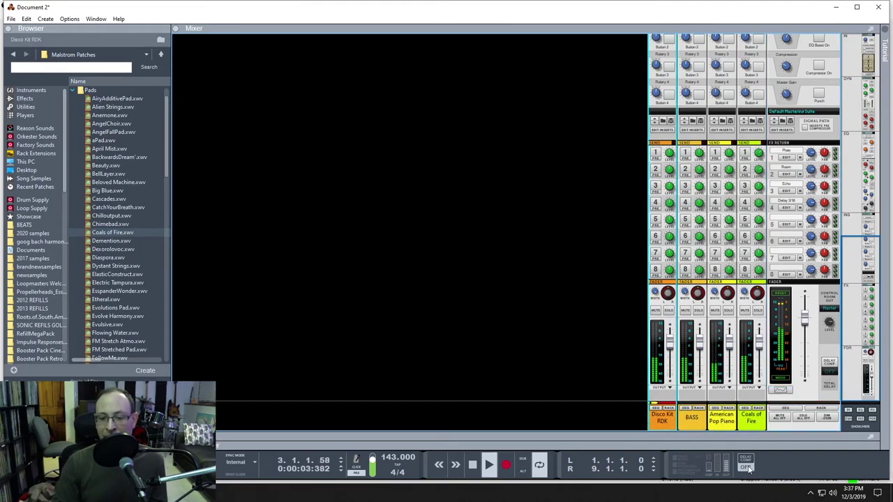
Step: With all four instrument channels selected, pull the Disco Kit fader down to about -5.5 dB
{"action": "left_click", "coordinate": [753, 429], "text": "shift"}
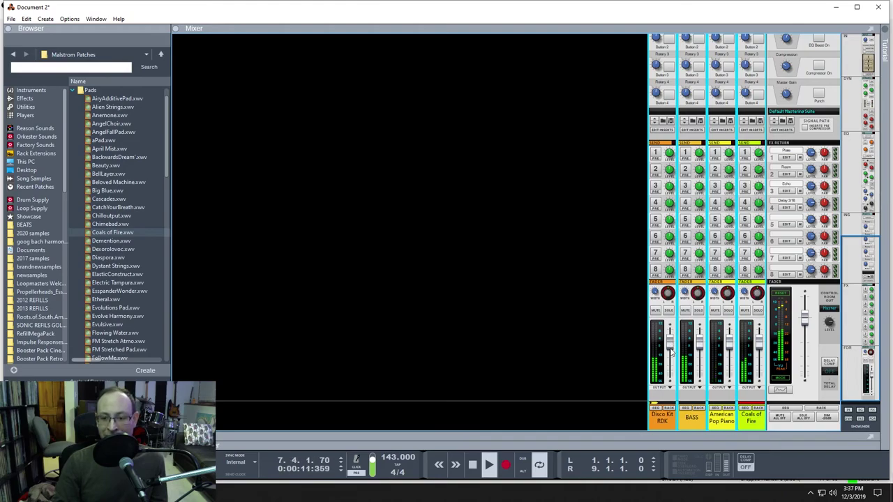
{"action": "mouse_move", "coordinate": [671, 347]}
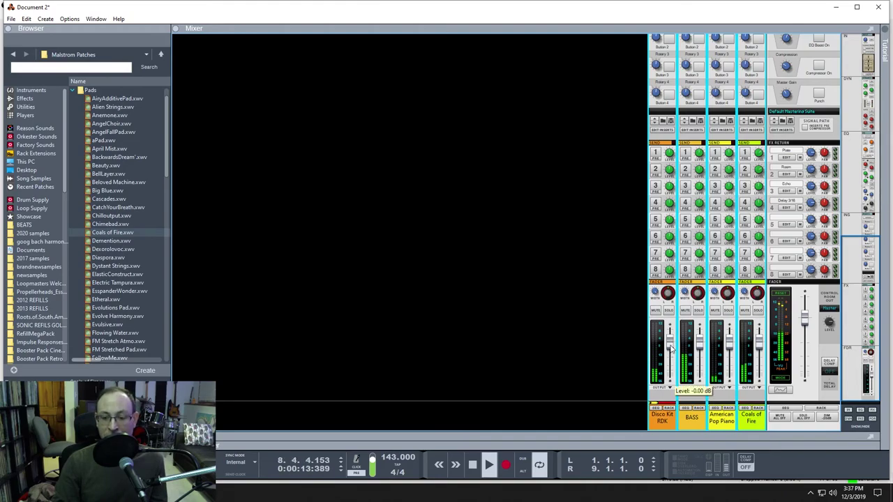
{"action": "left_click_drag", "start_coordinate": [671, 348], "coordinate": [669, 356]}
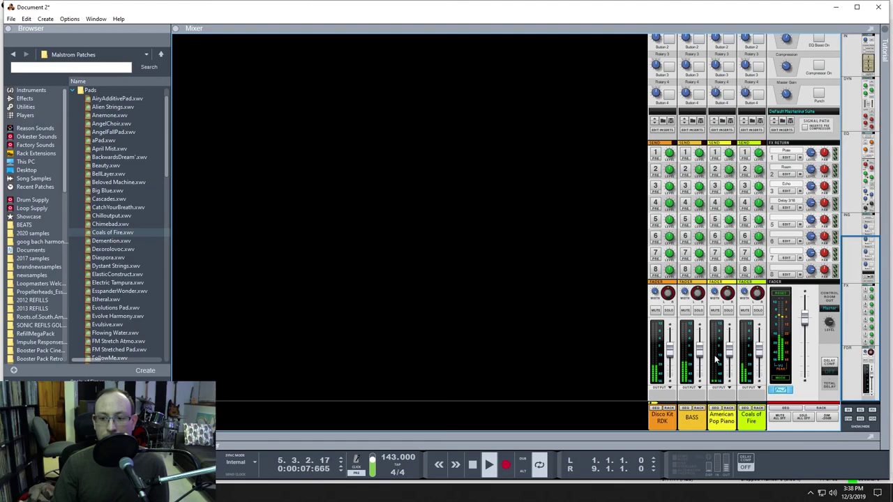
Step: Check the BASS and piano channels, then bring the Disco Kit fader alone back up to -0.36 dB
{"action": "left_click", "coordinate": [700, 354]}
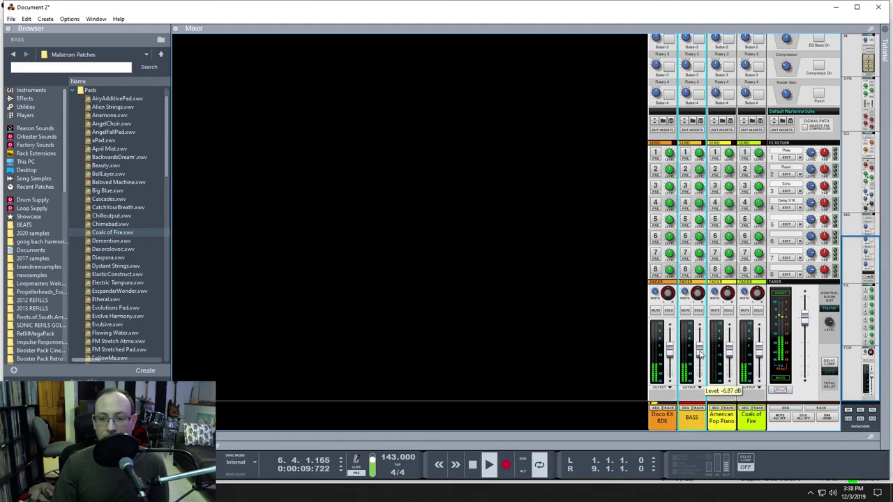
{"action": "left_click", "coordinate": [729, 356]}
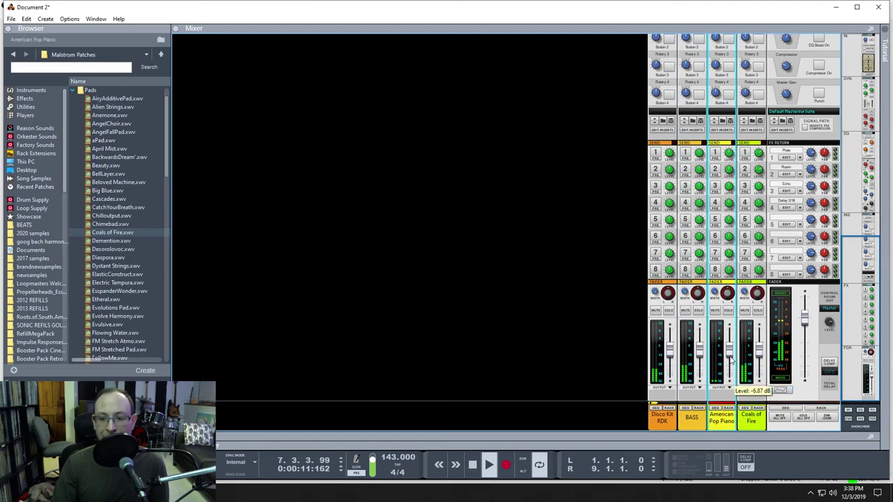
{"action": "left_click", "coordinate": [668, 352]}
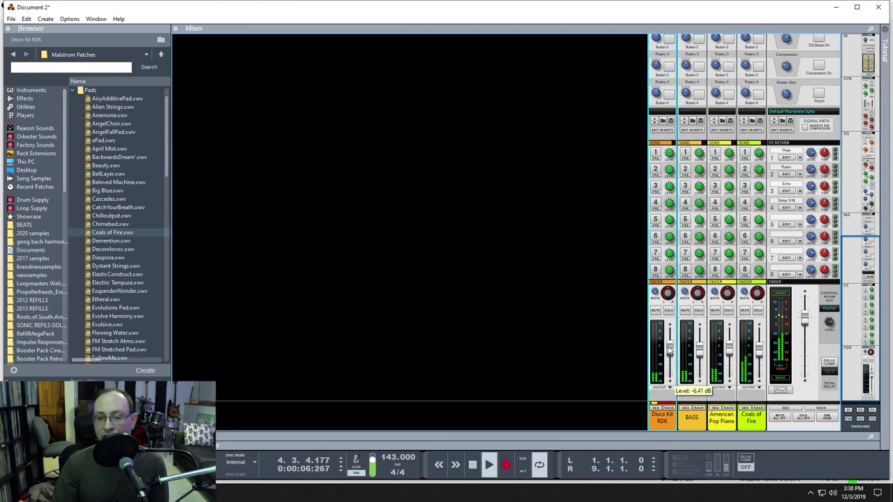
{"action": "left_click_drag", "start_coordinate": [669, 352], "coordinate": [668, 343]}
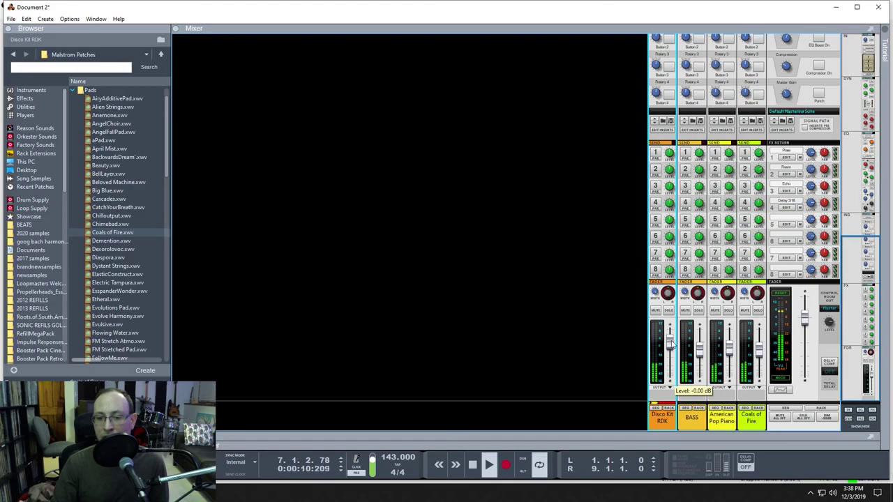
{"action": "left_click_drag", "start_coordinate": [670, 343], "coordinate": [668, 346]}
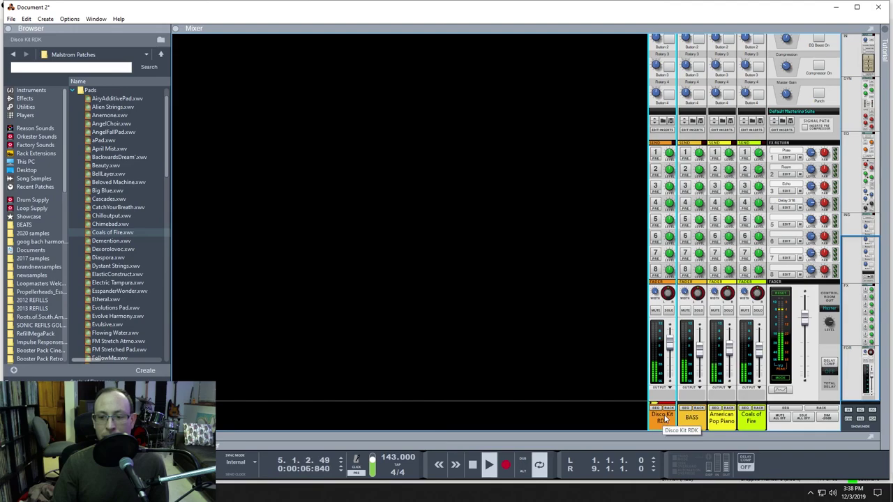
{"action": "scroll", "coordinate": [499, 293], "scroll_direction": "up", "scroll_amount": 3}
{"action": "scroll", "coordinate": [572, 283], "scroll_direction": "down", "scroll_amount": 3}
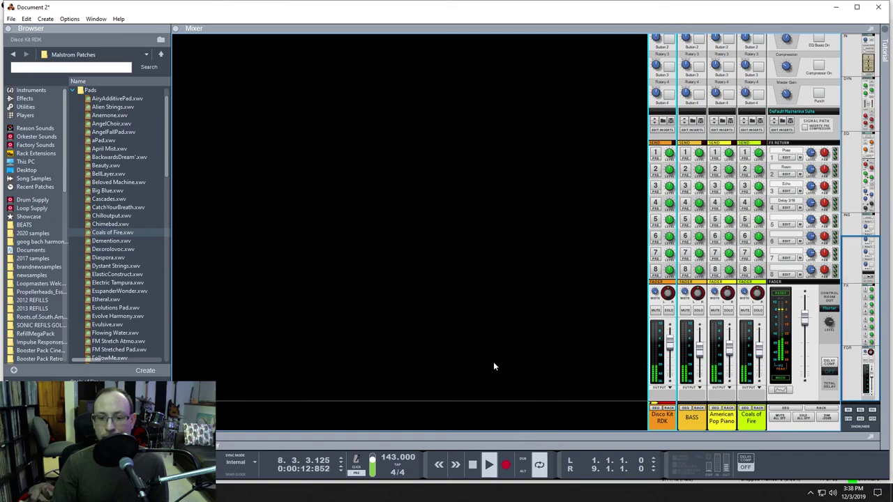
{"action": "left_click", "coordinate": [473, 467]}
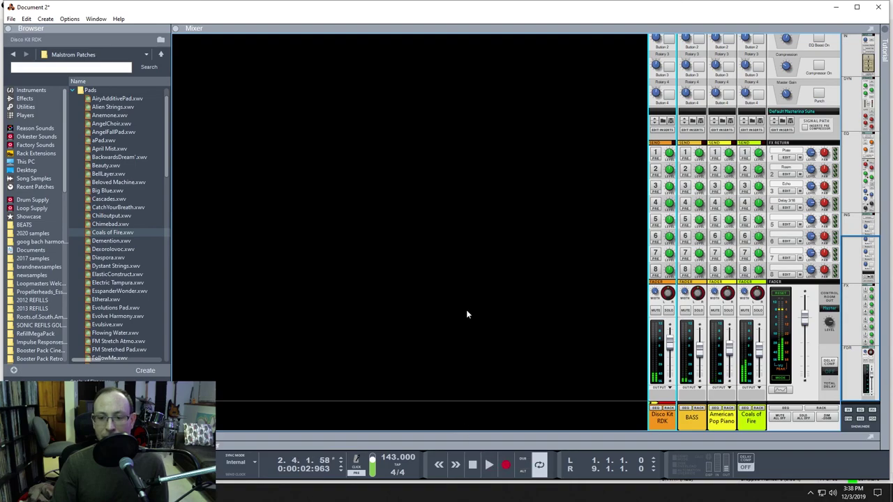